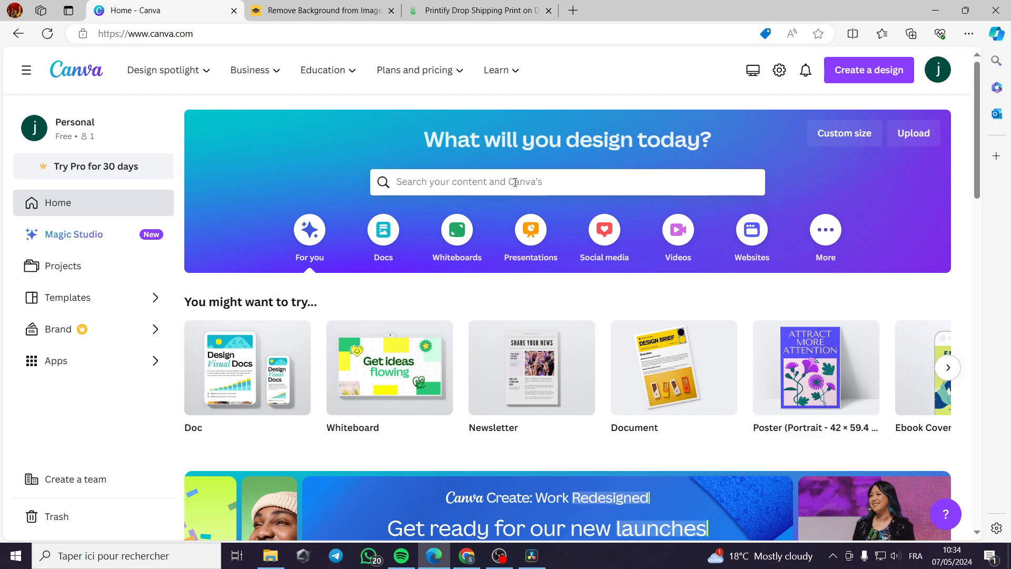
left_click(479, 16)
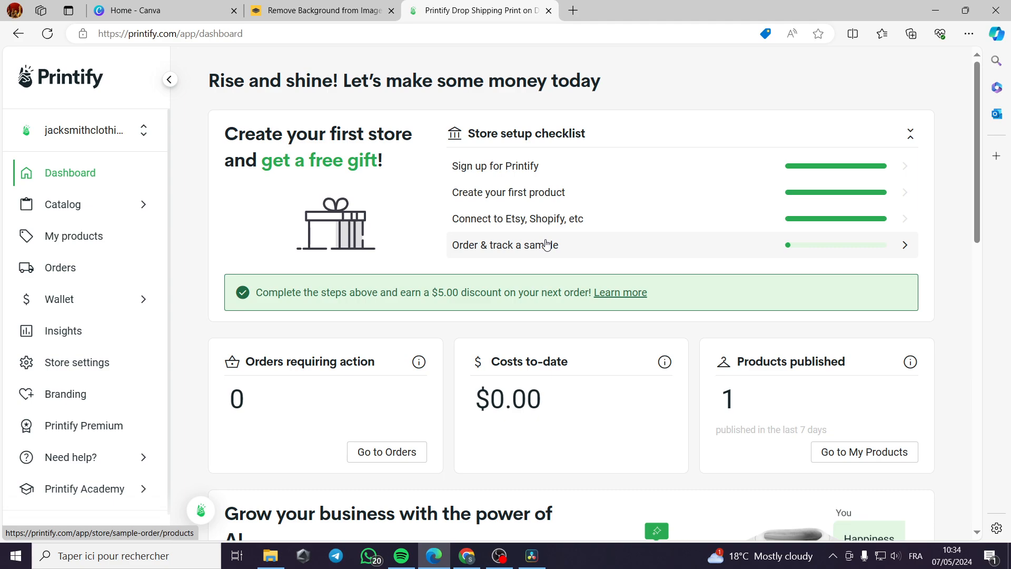
left_click(173, 6)
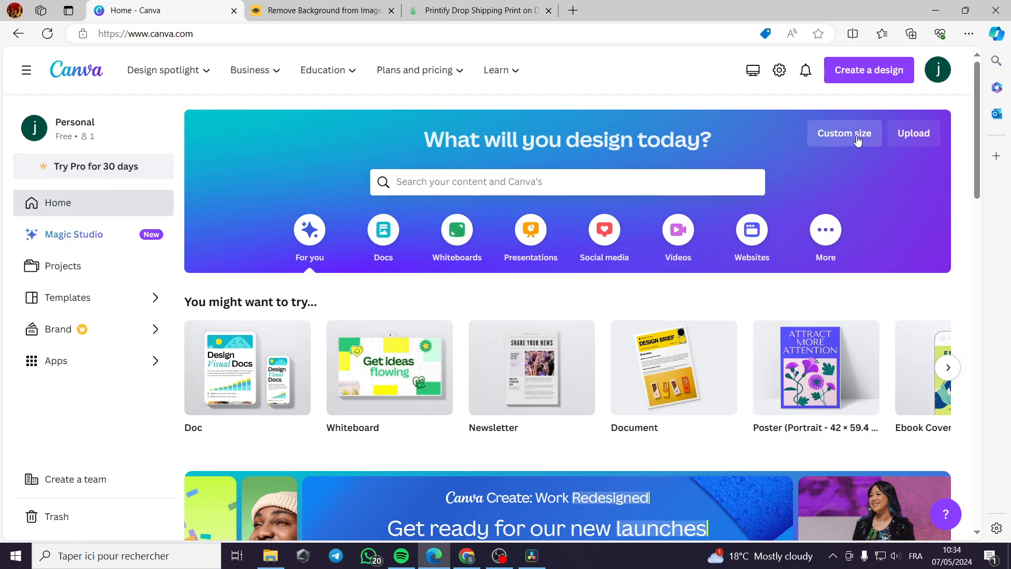
left_click(921, 135)
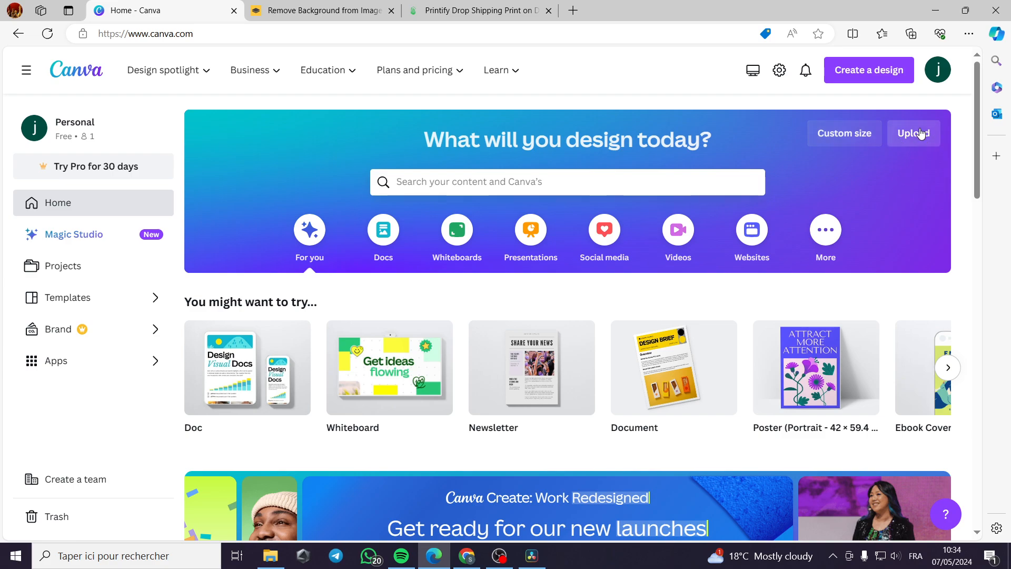
- Search the Canva templates for "tshirt" and create a blank T-Shirt design
left_click(612, 179)
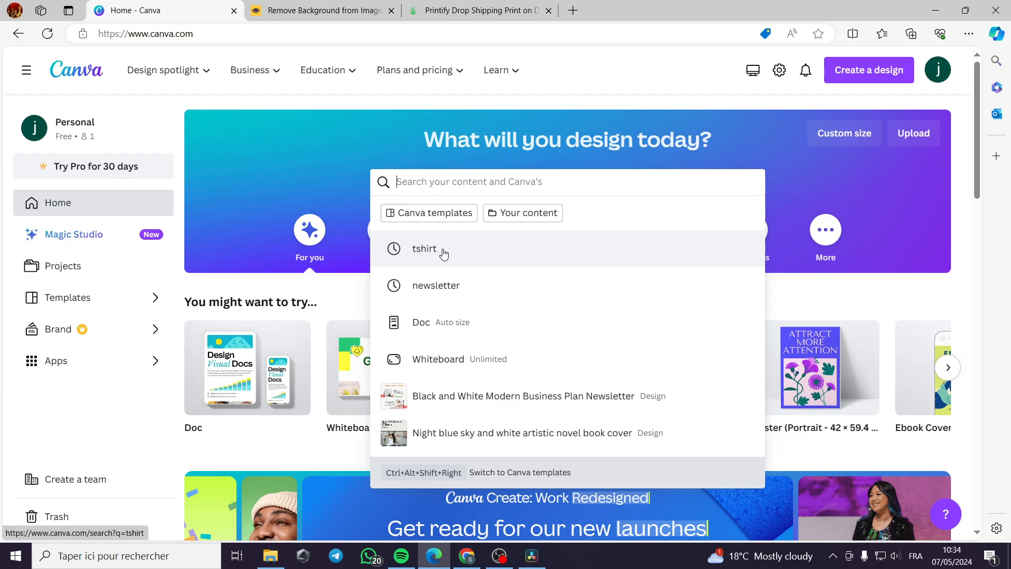
left_click(442, 251)
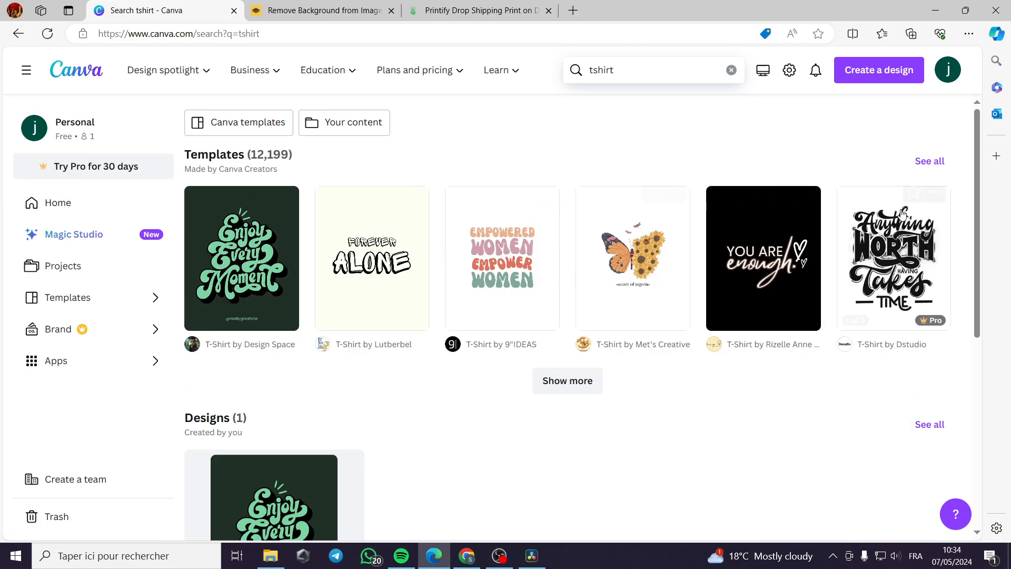
left_click(939, 164)
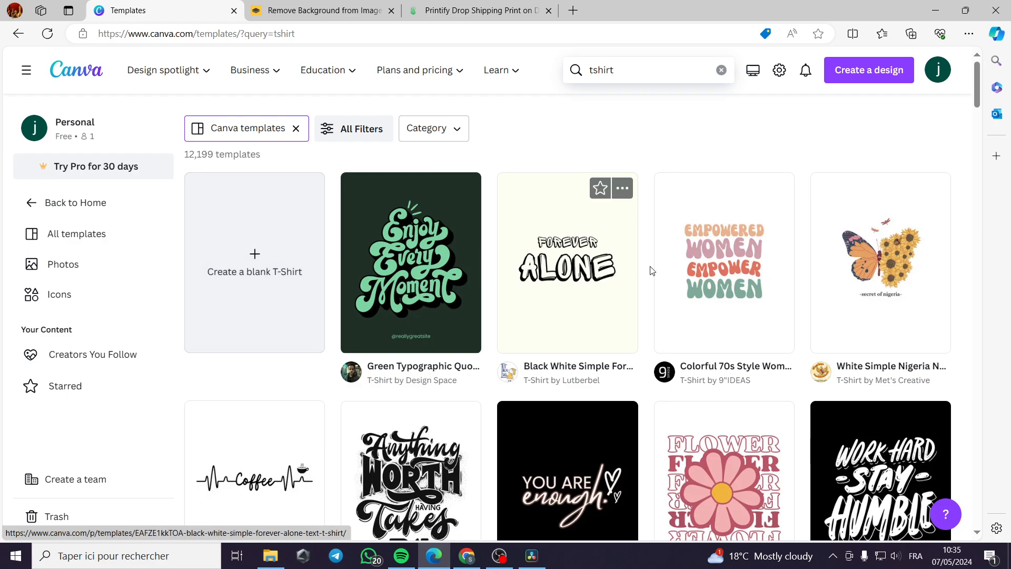
scroll(832, 258, "down", 1)
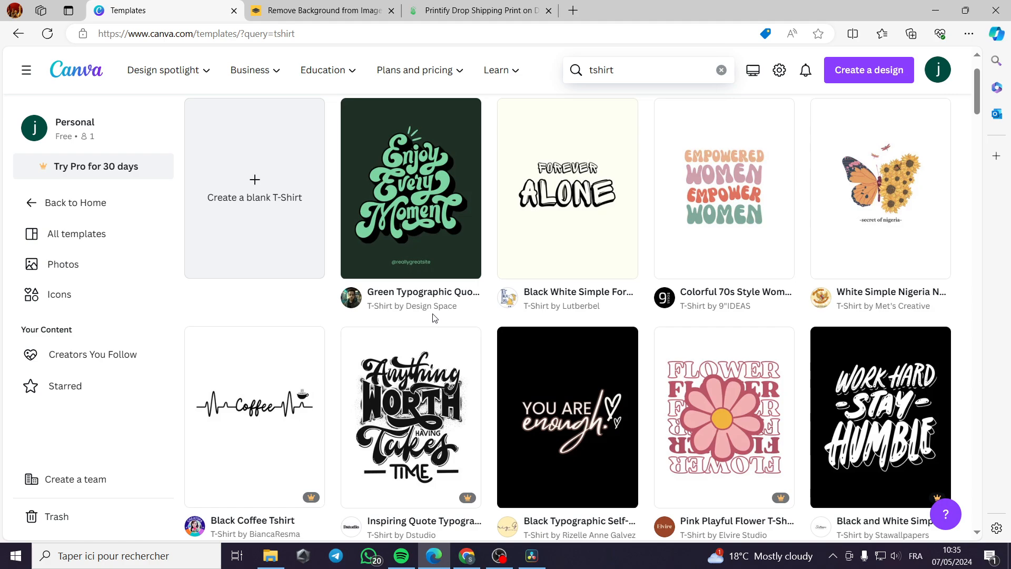
scroll(433, 318, "up", 1)
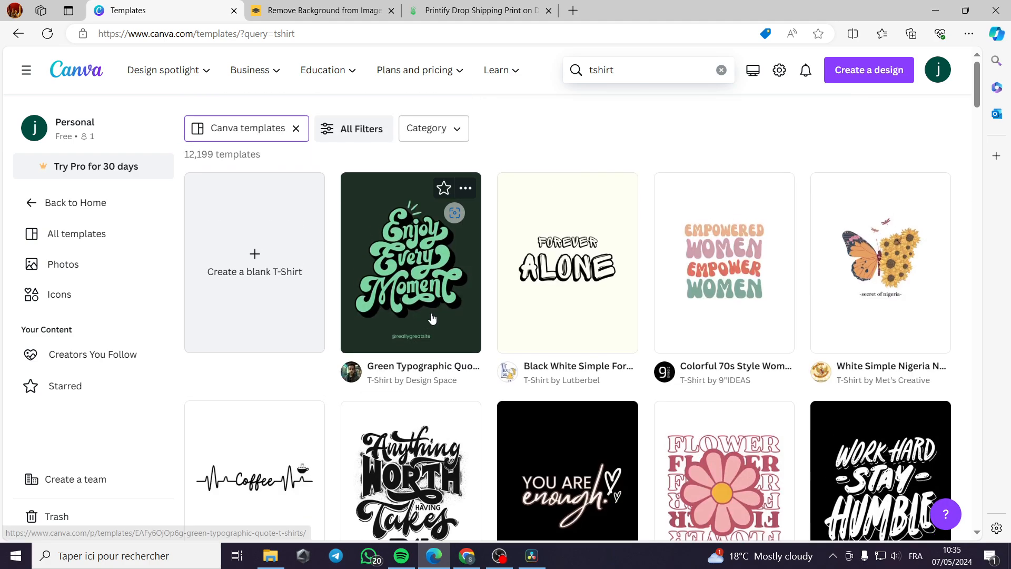
left_click(274, 260)
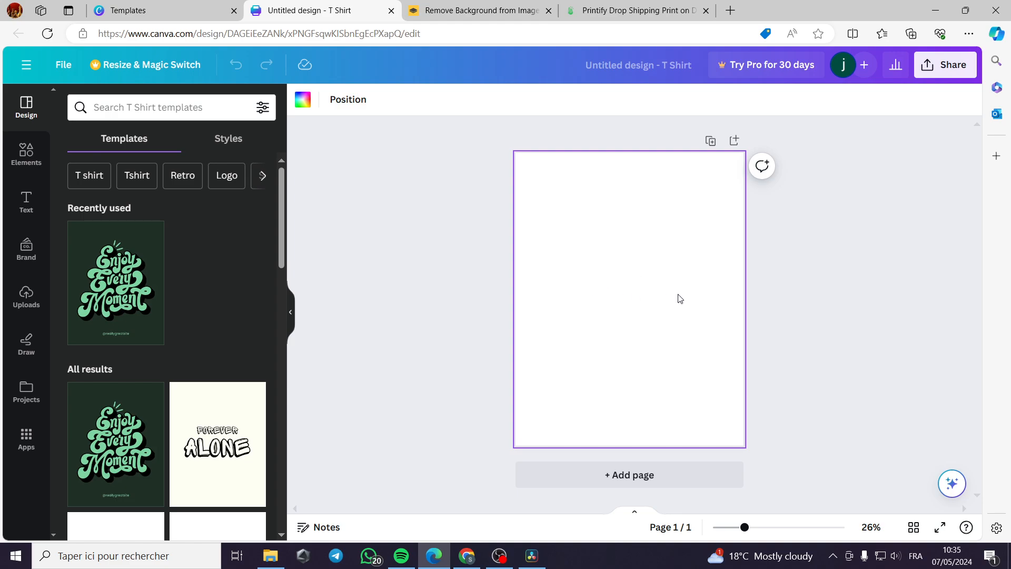
left_click(634, 6)
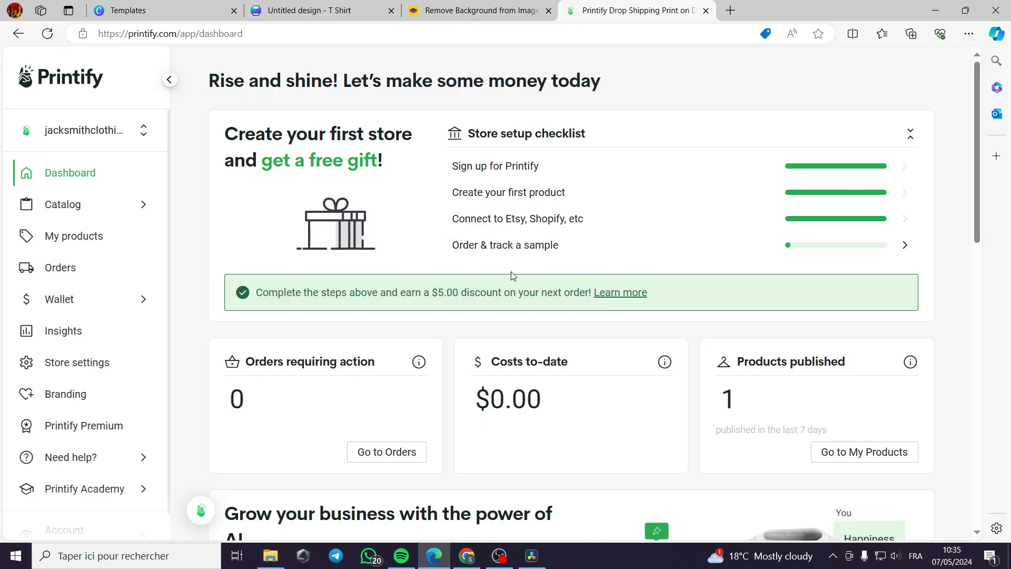
left_click(163, 10)
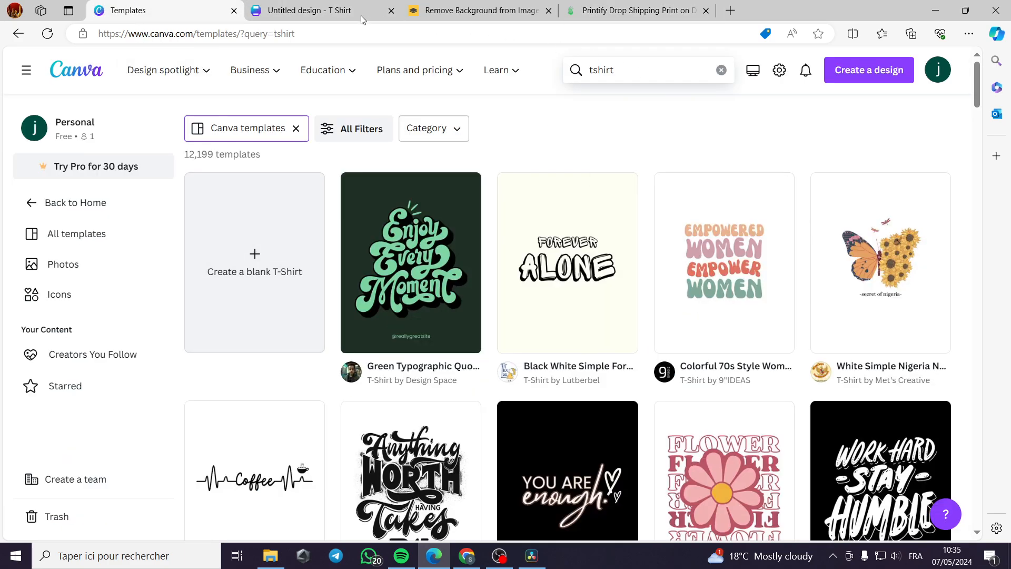
left_click(361, 19)
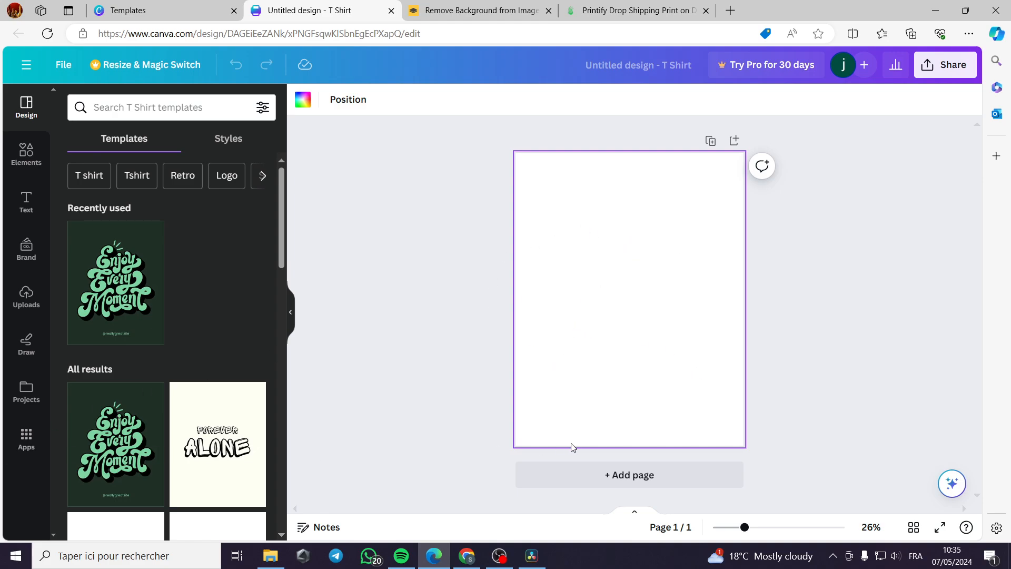
- Look through the page background colours, the T-shirt templates and the available design elements
left_click(303, 99)
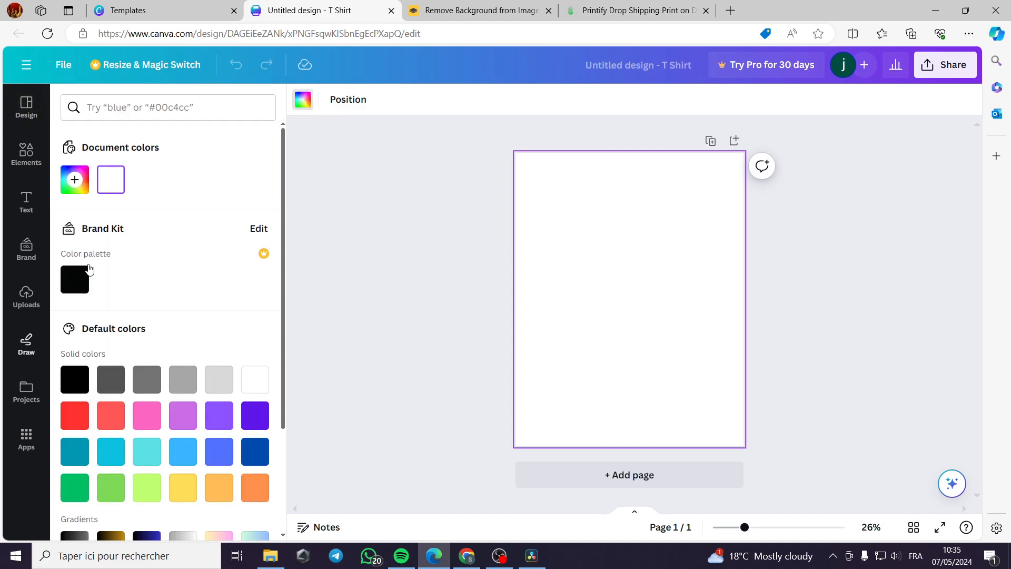
left_click(683, 263)
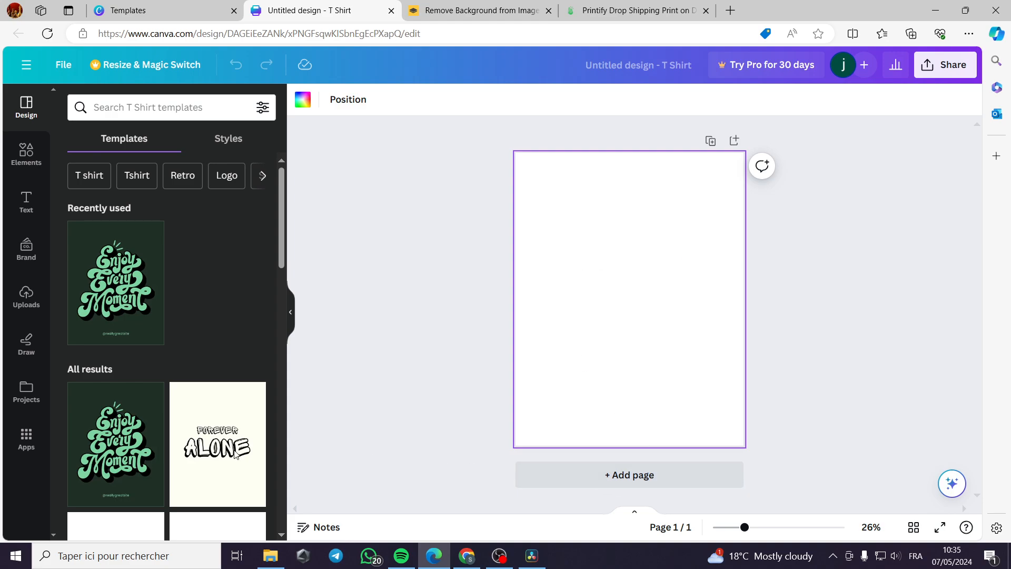
left_click(25, 204)
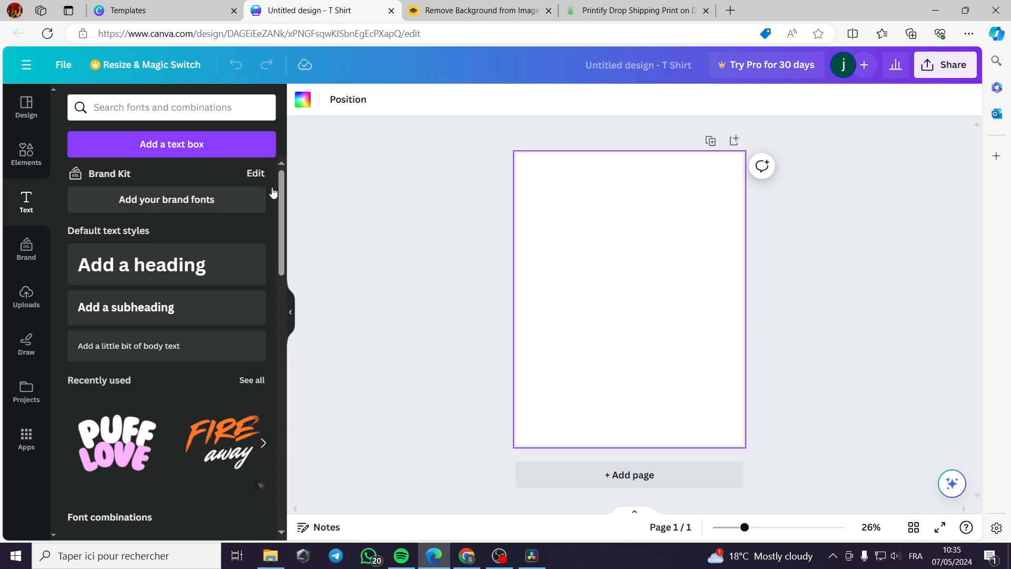
left_click(26, 107)
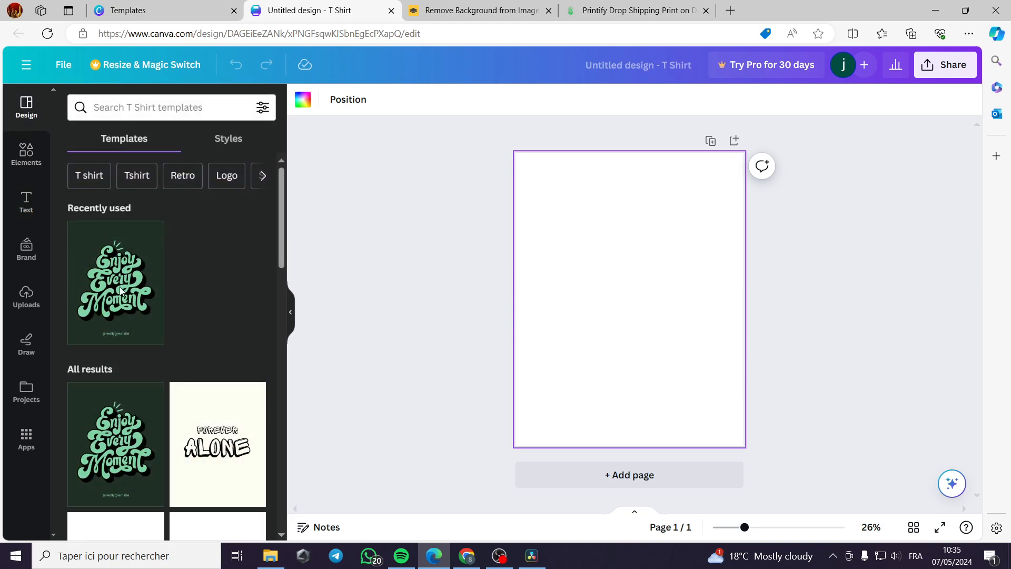
left_click(27, 154)
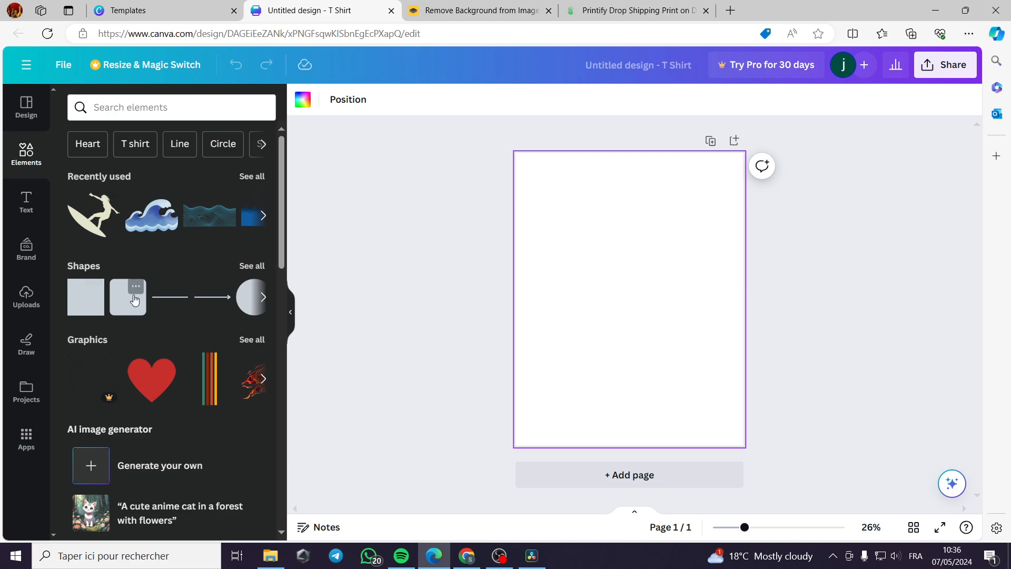
scroll(114, 383, "down", 5)
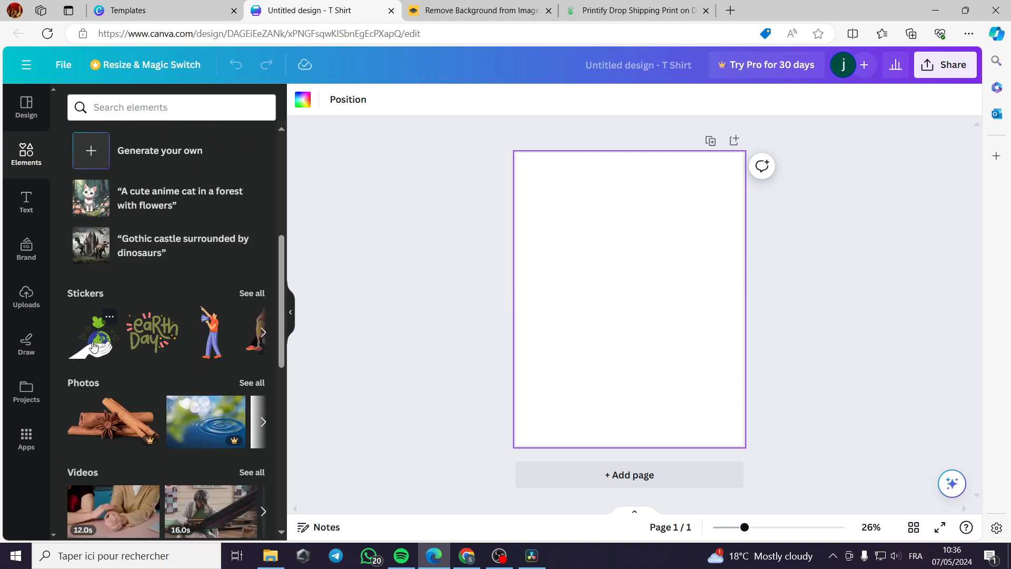
scroll(68, 401, "down", 3)
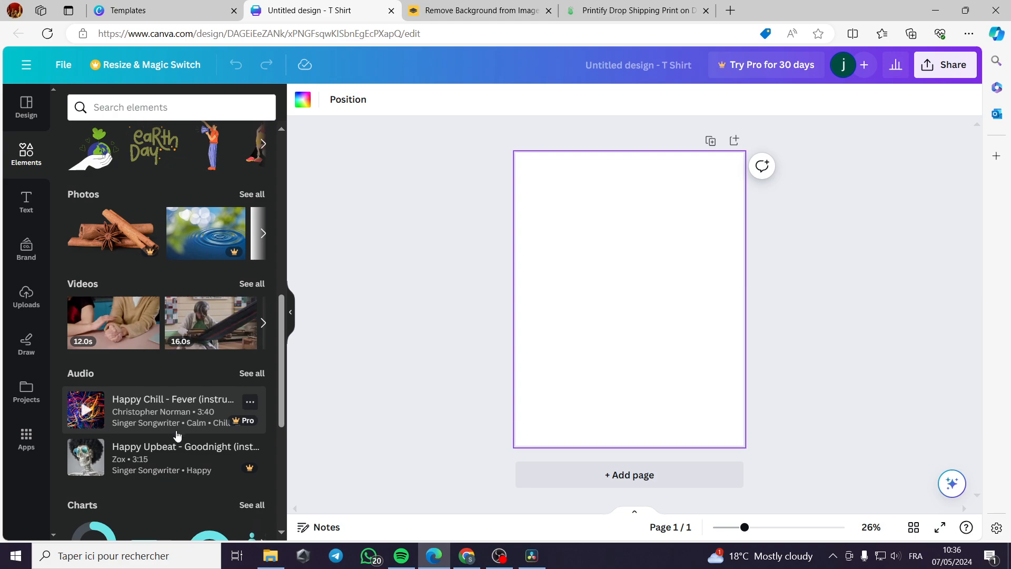
scroll(163, 445, "down", 1)
scroll(190, 429, "up", 9)
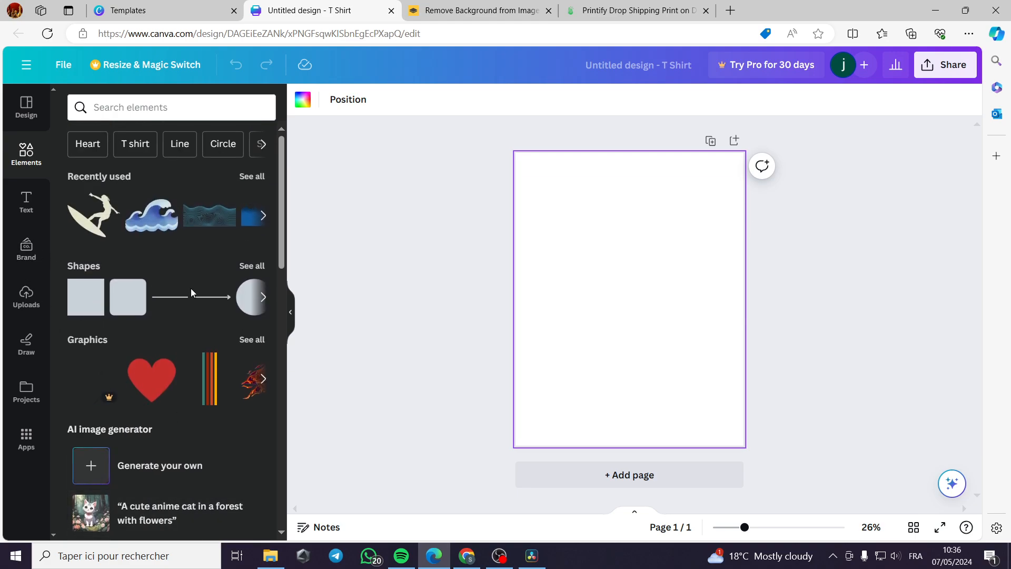
- Look through the font combinations, brand kit, uploaded images, drawing tools, saved projects and Canva apps
left_click(25, 199)
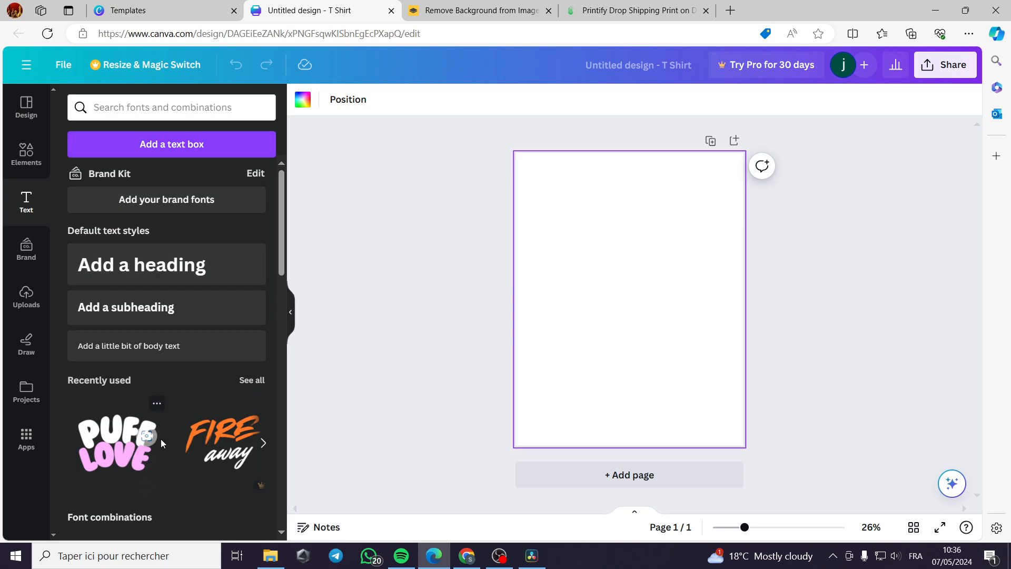
scroll(163, 411, "down", 5)
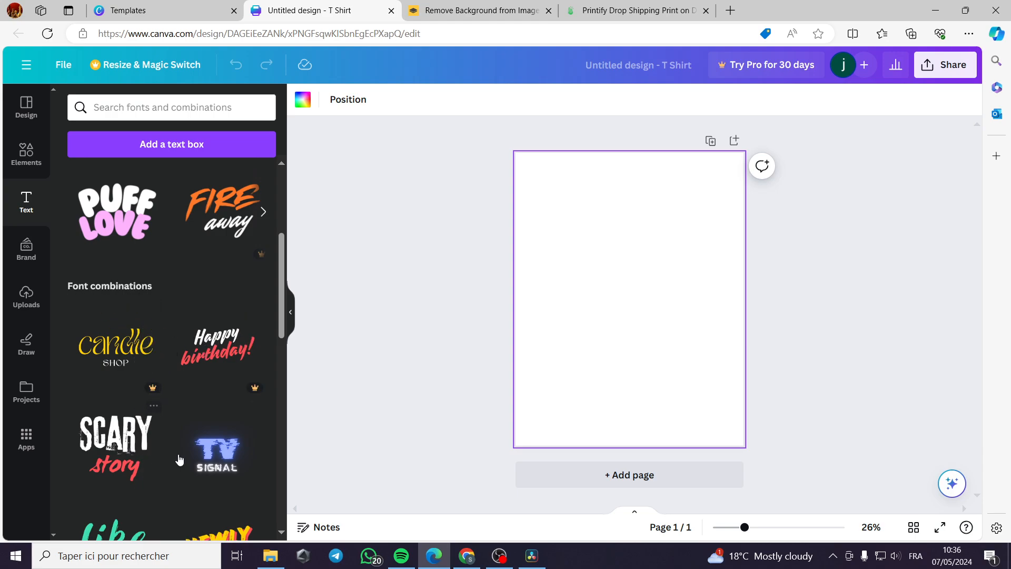
left_click(26, 248)
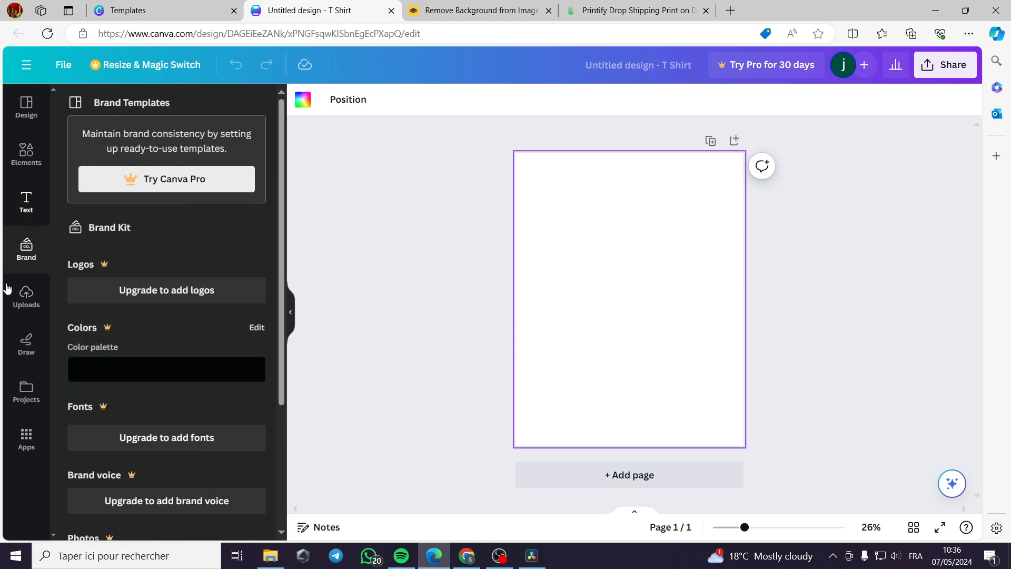
left_click(26, 296)
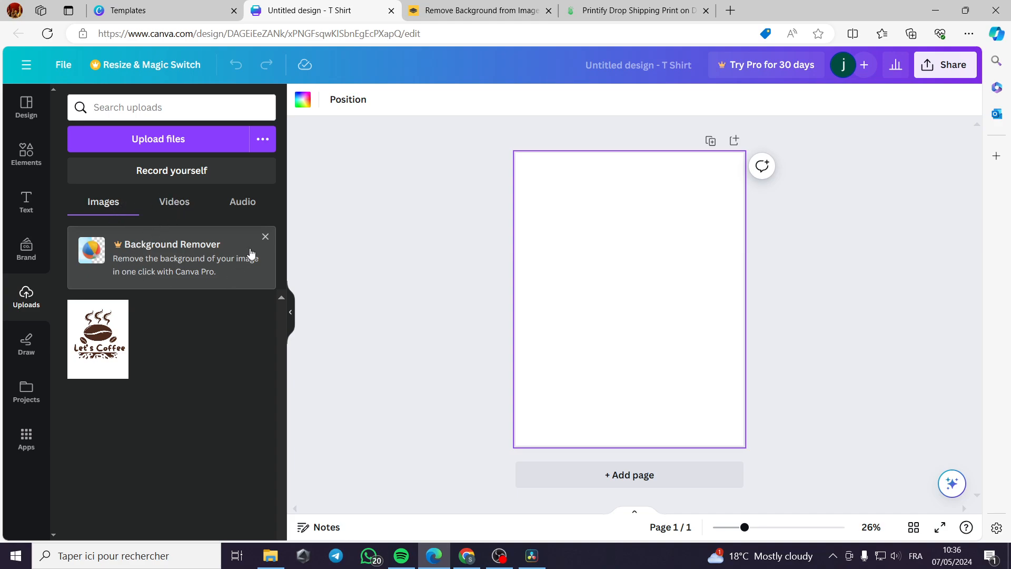
left_click(25, 345)
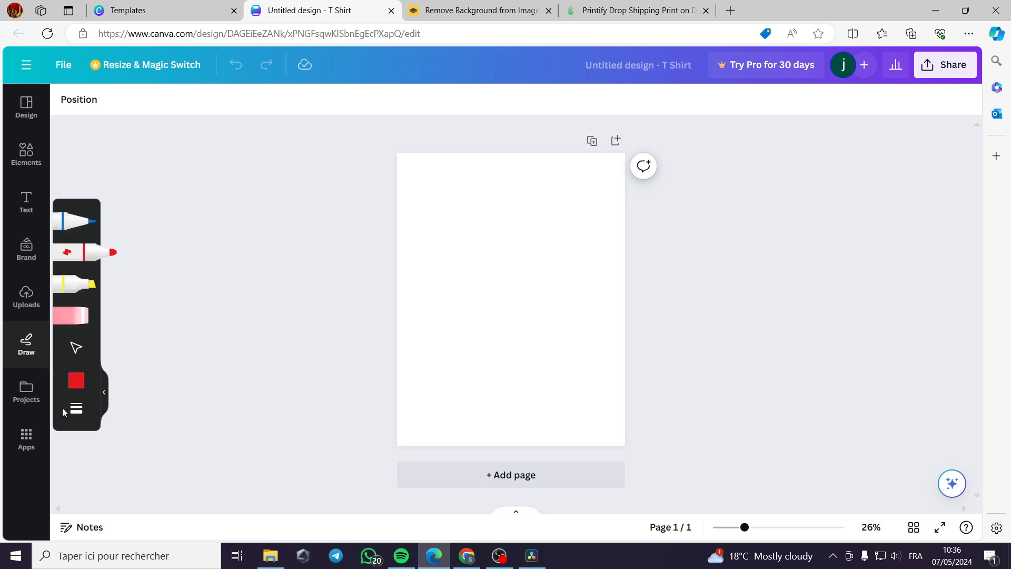
left_click(27, 412)
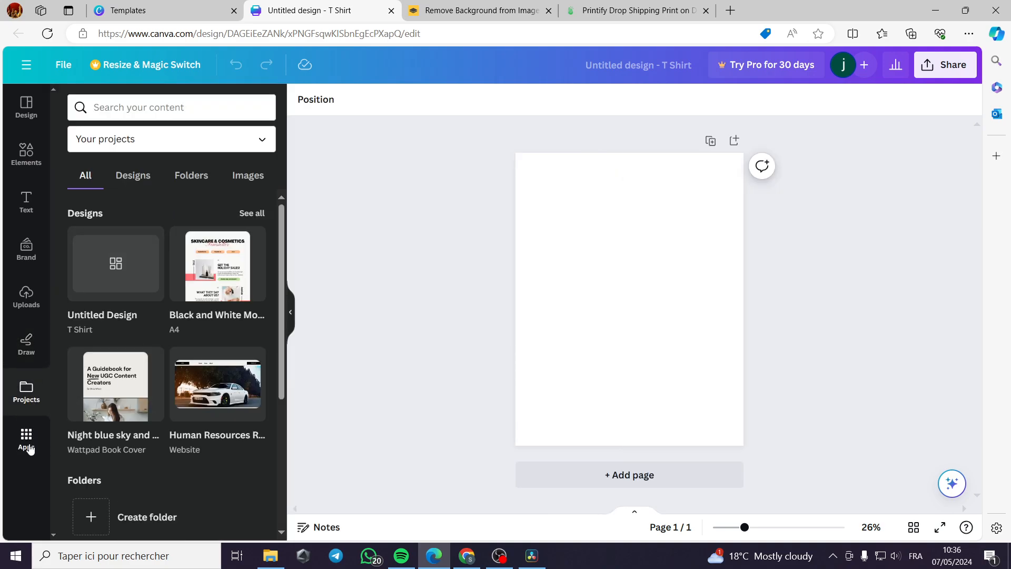
left_click(29, 445)
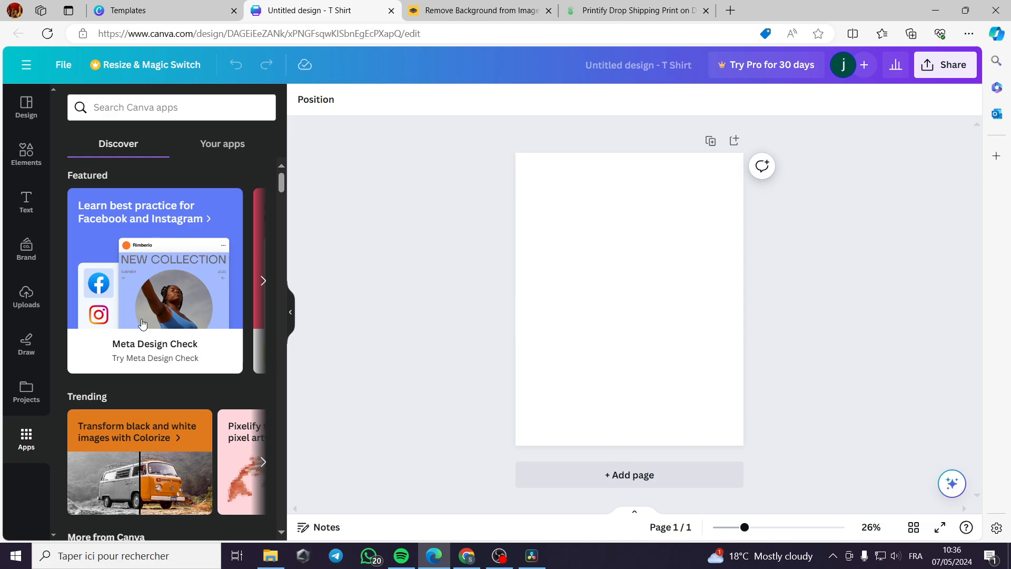
scroll(158, 346, "down", 2)
scroll(158, 346, "up", 2)
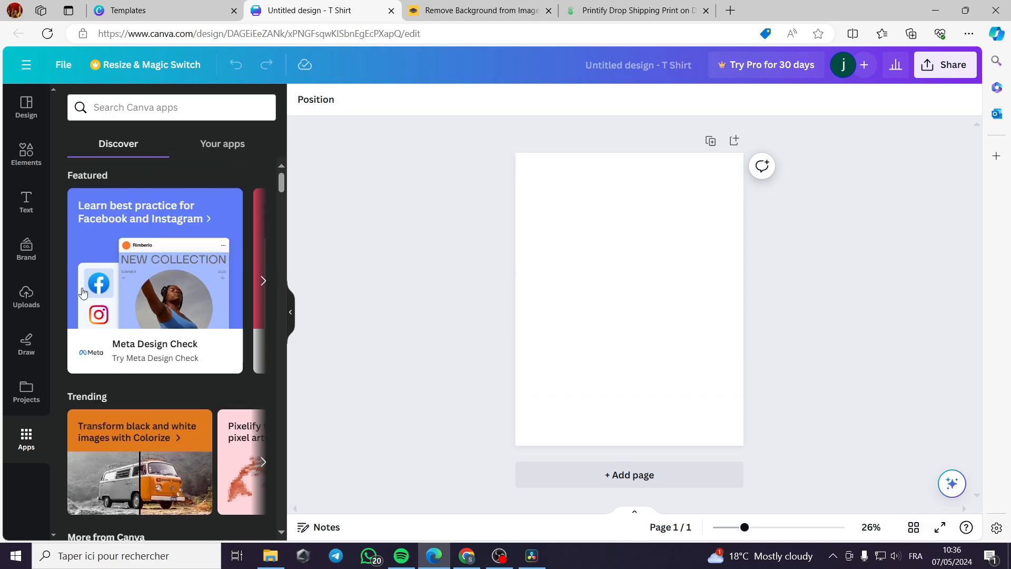
- Search the elements for "sun" and add the plain yellow sun graphic with thick, detached rays to the blank page
left_click(29, 155)
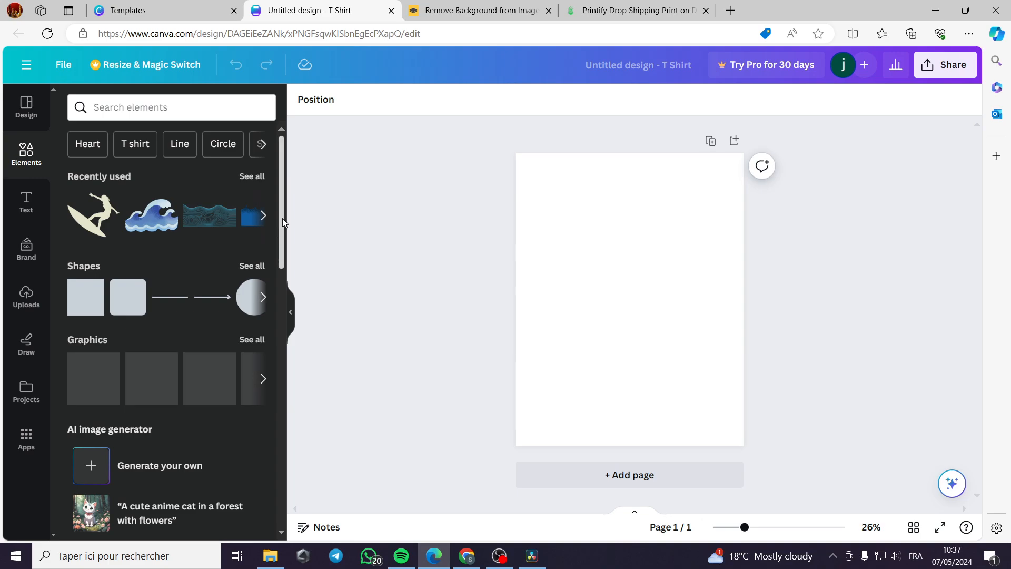
scroll(283, 221, "down", 6)
scroll(283, 221, "up", 6)
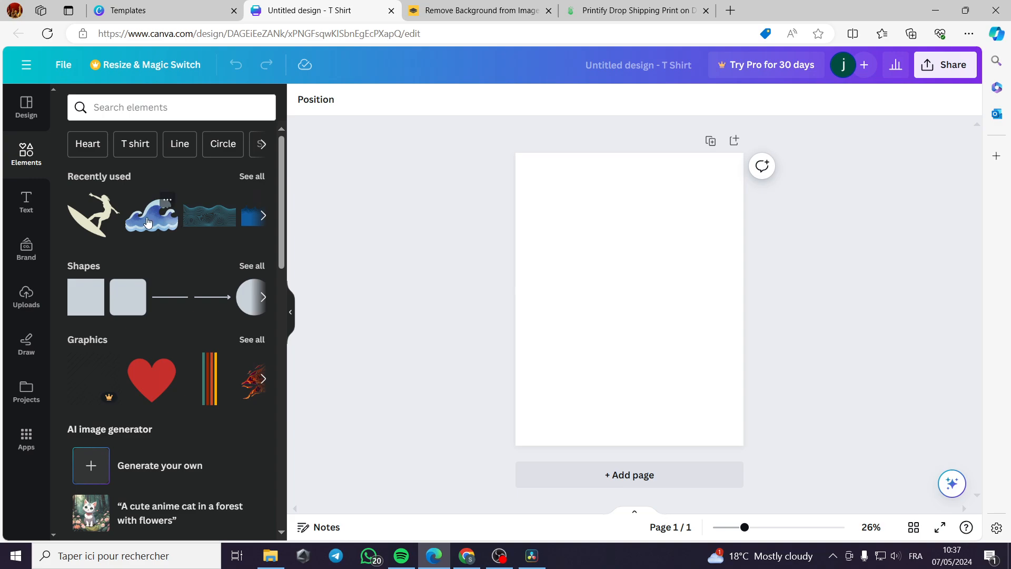
left_click(131, 112)
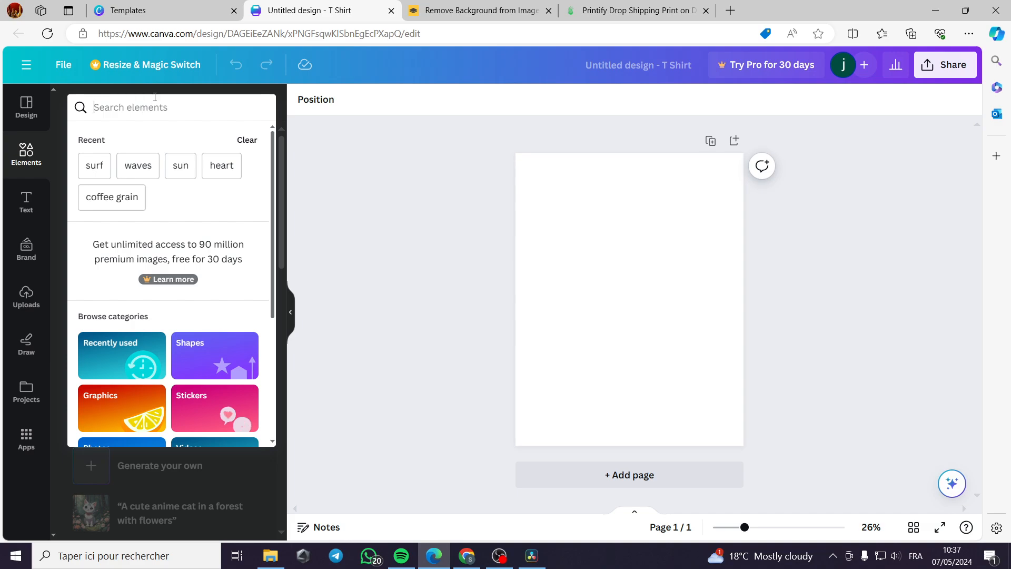
type("sun")
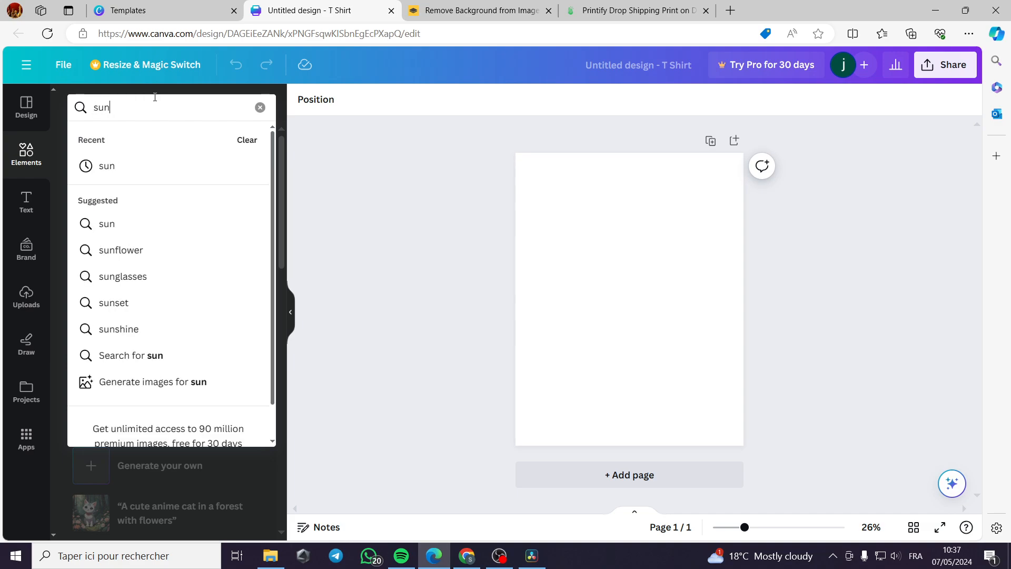
key("Return")
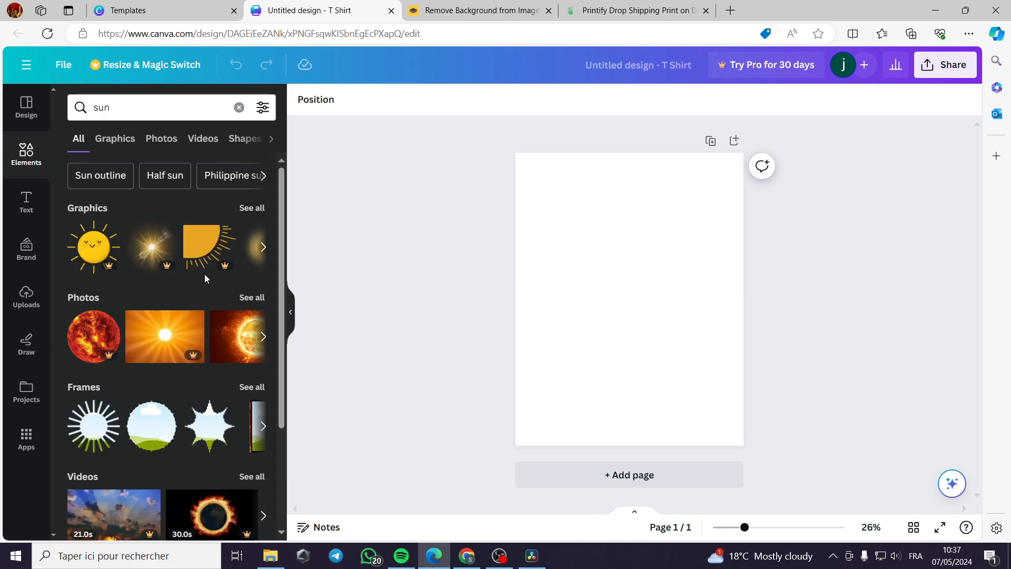
left_click(251, 207)
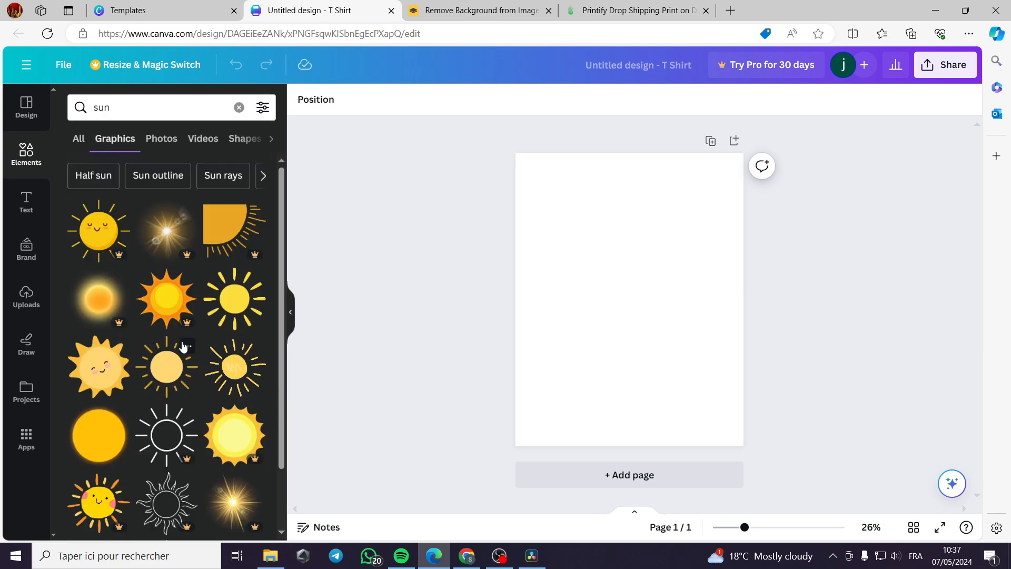
left_click(242, 315)
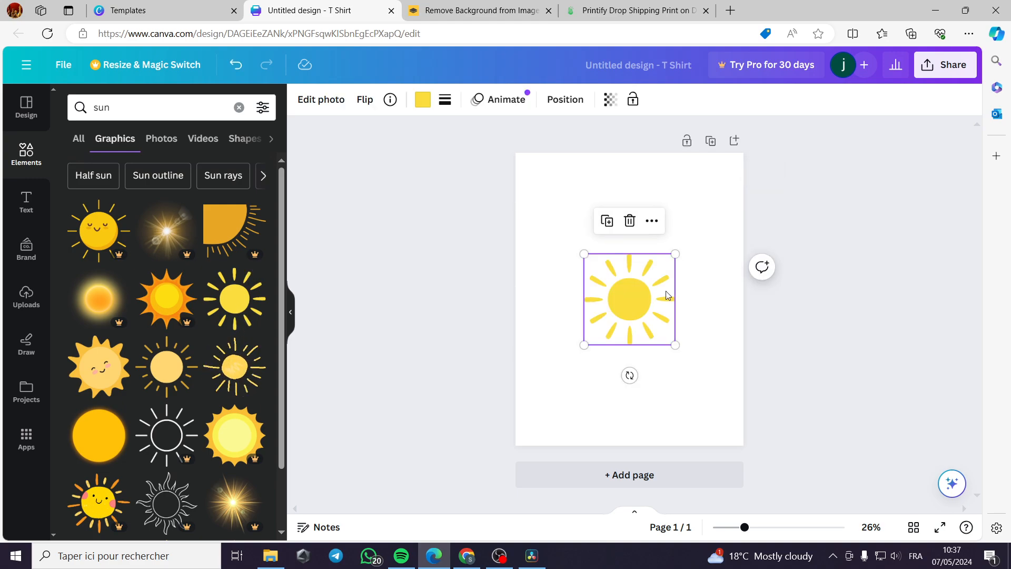
- Shrink the sun graphic and place it in the upper-right area of the page
left_click_drag(672, 345, 698, 282)
- Search the elements for "sand", add the outlined sand strip, enlarge it and centre it just below the middle of the page
left_click(122, 109)
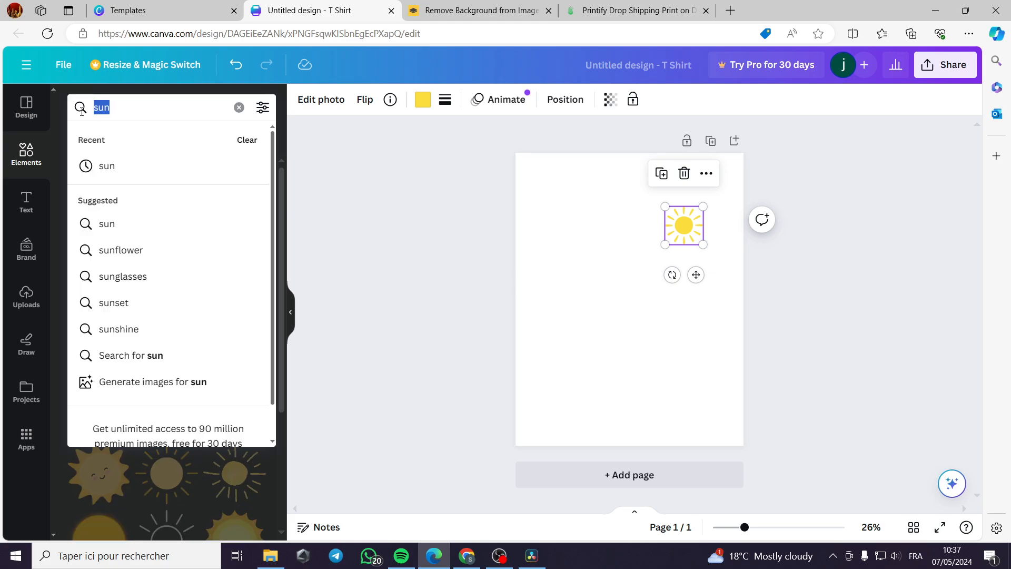
type("sand")
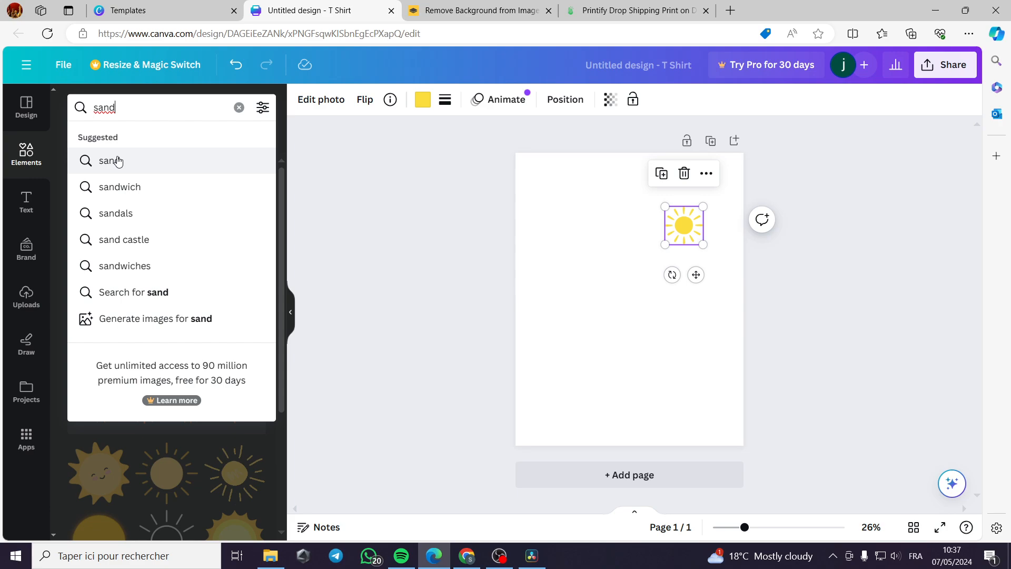
left_click(118, 161)
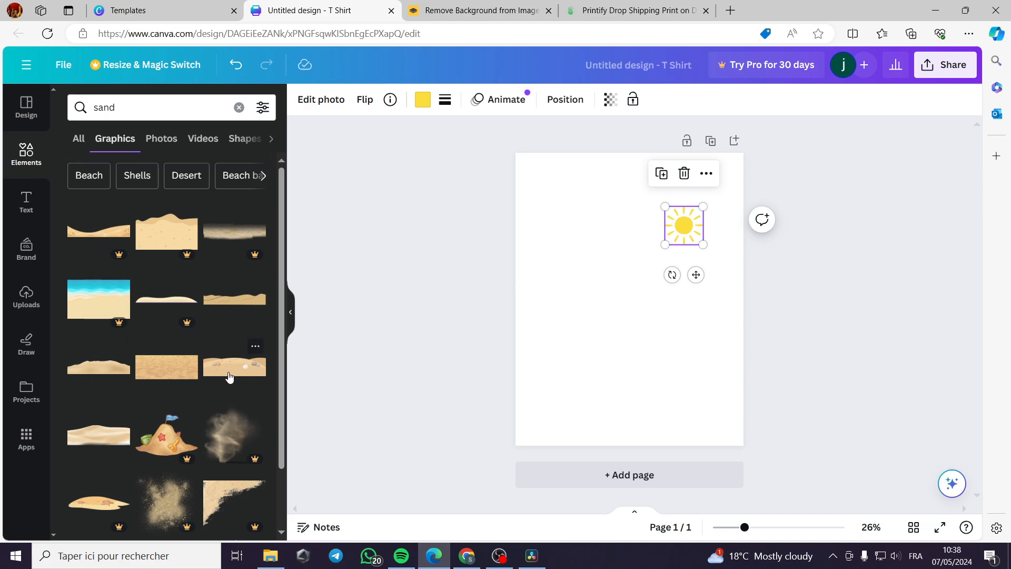
left_click(248, 301)
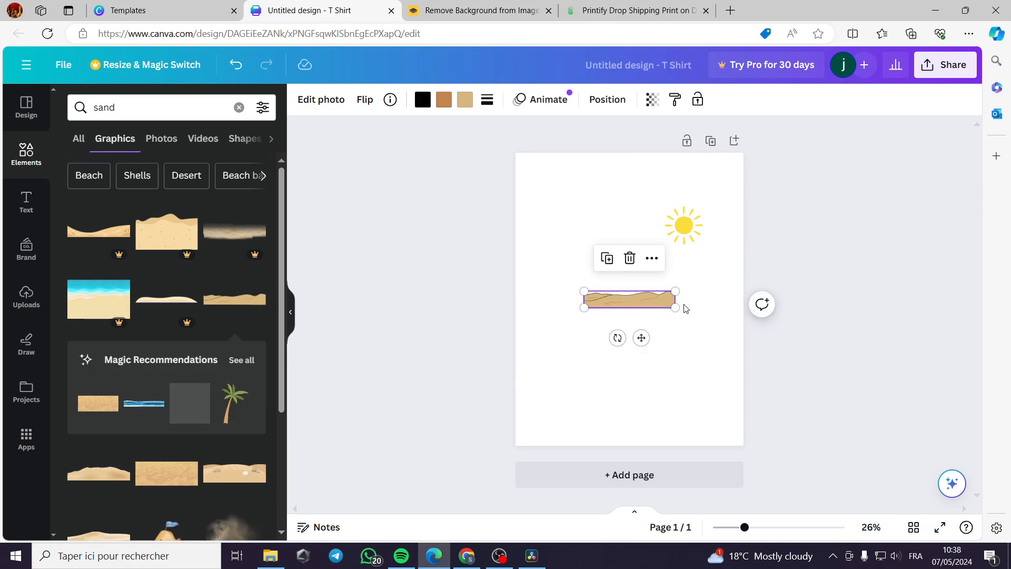
left_click_drag(675, 308, 743, 319)
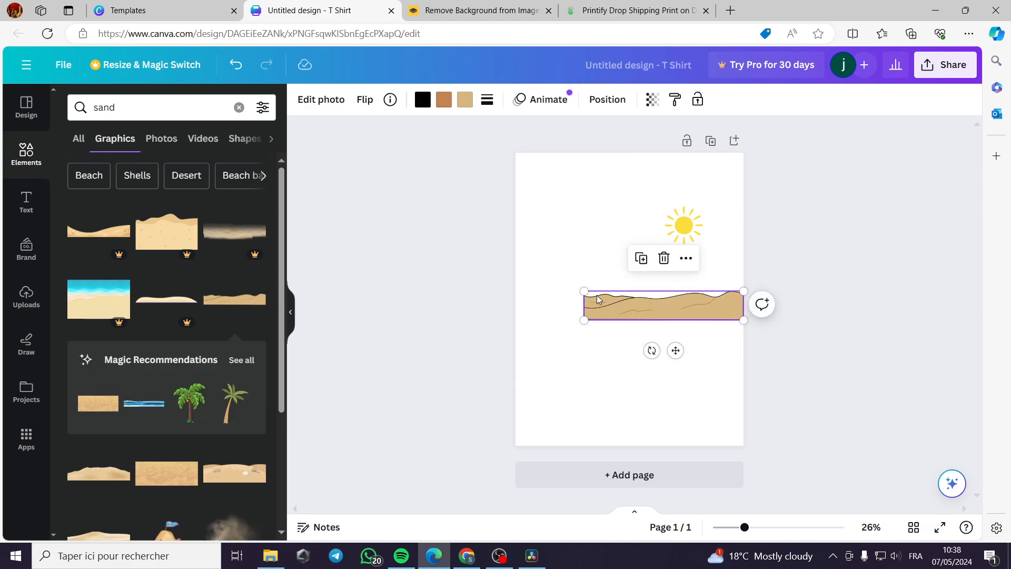
left_click_drag(583, 290, 537, 284)
mouse_move(632, 307)
left_mouse_down()
mouse_move(609, 307)
mouse_move(626, 307)
left_mouse_up()
left_click_drag(737, 322, 676, 337)
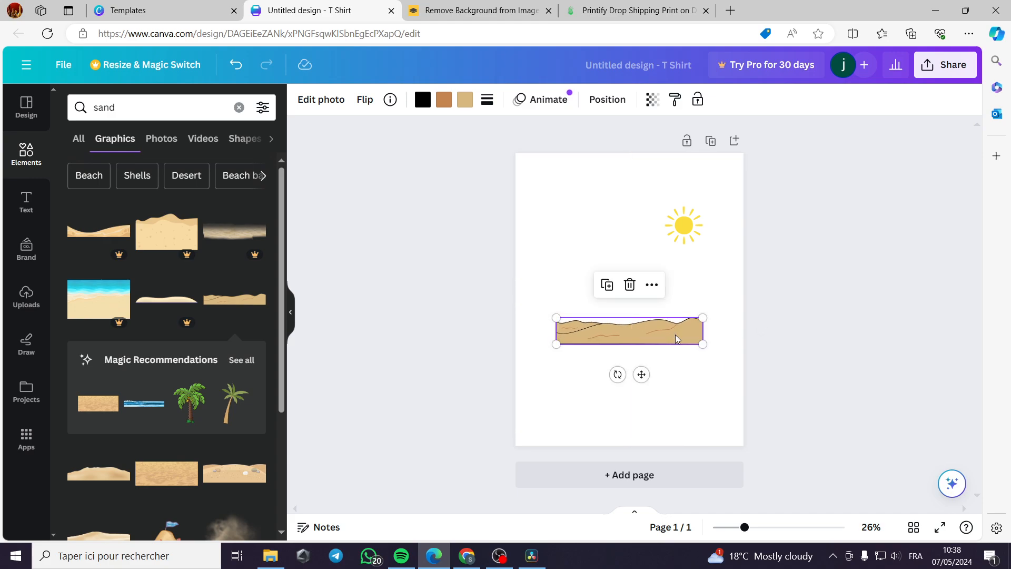
- Add the blue wave graphic from the recently used elements, shrink it onto the sand strip and lower the sun slightly
left_click(149, 108)
left_click_drag(149, 108, 74, 109)
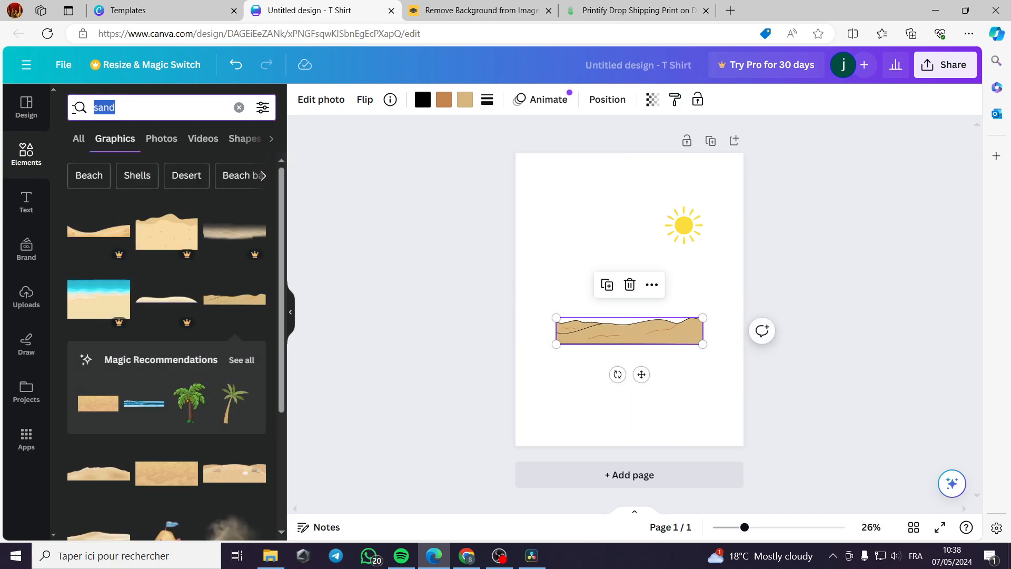
left_click(28, 162)
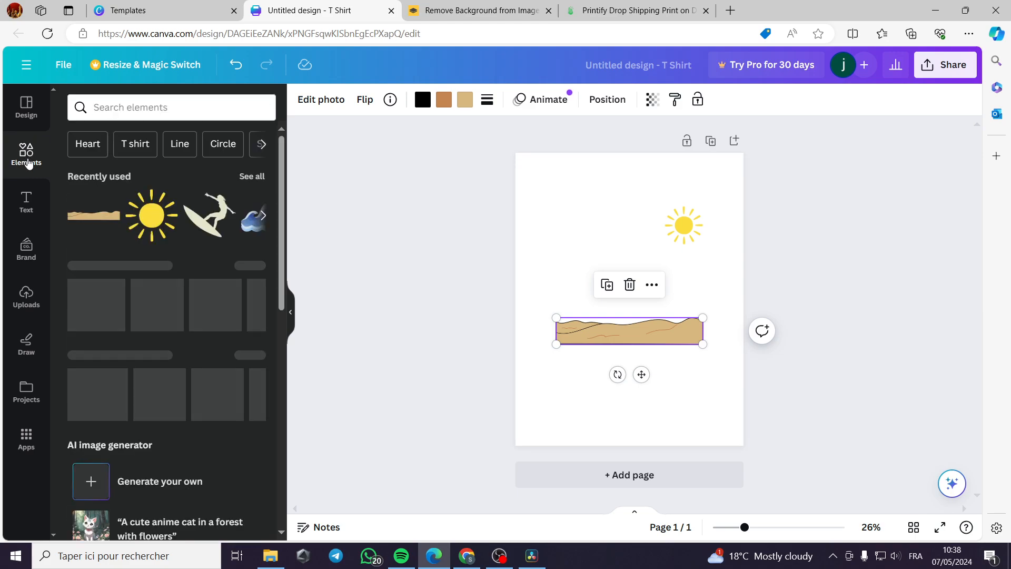
left_click(262, 216)
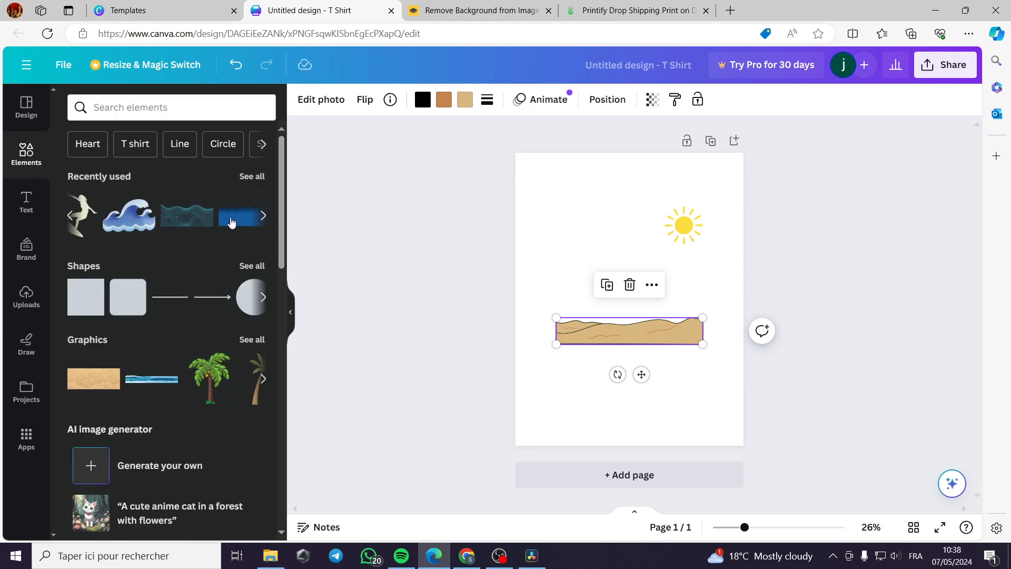
left_click(105, 218)
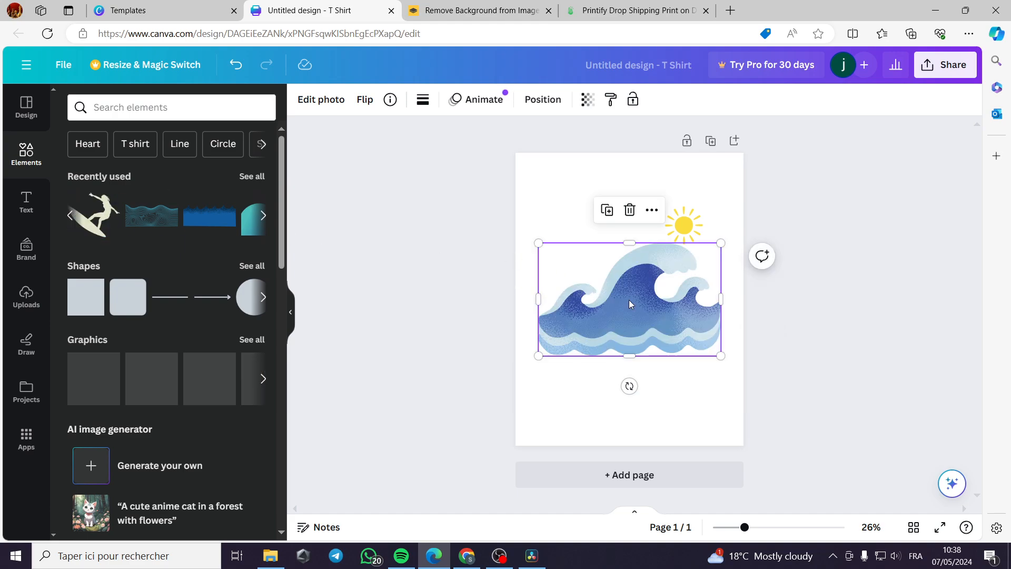
left_click_drag(721, 354, 650, 306)
left_click_drag(695, 226, 695, 246)
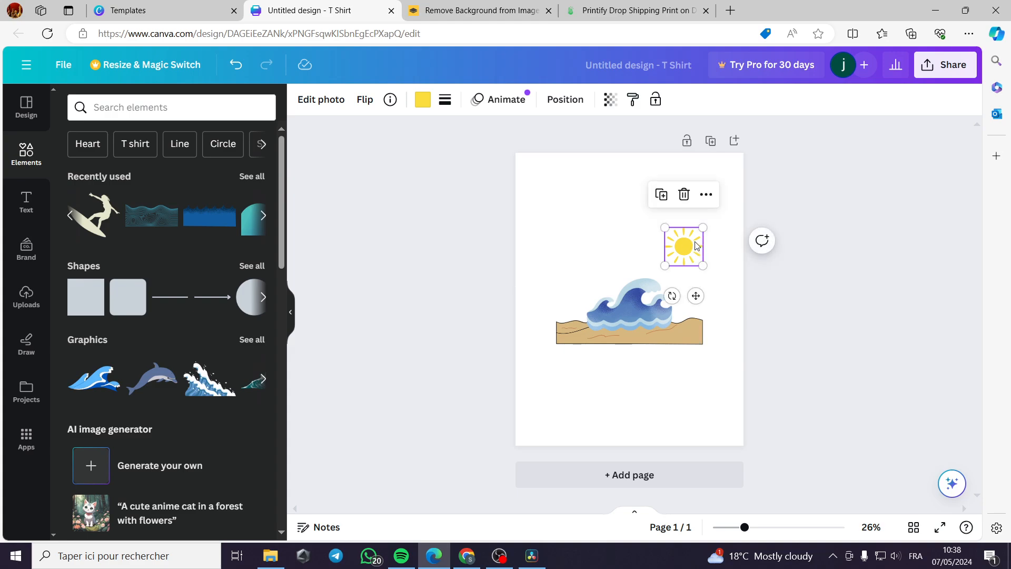
- Add the recently used surfer silhouette, shrink it and flip it horizontally
left_click(96, 226)
left_click_drag(673, 339, 639, 307)
left_click(365, 101)
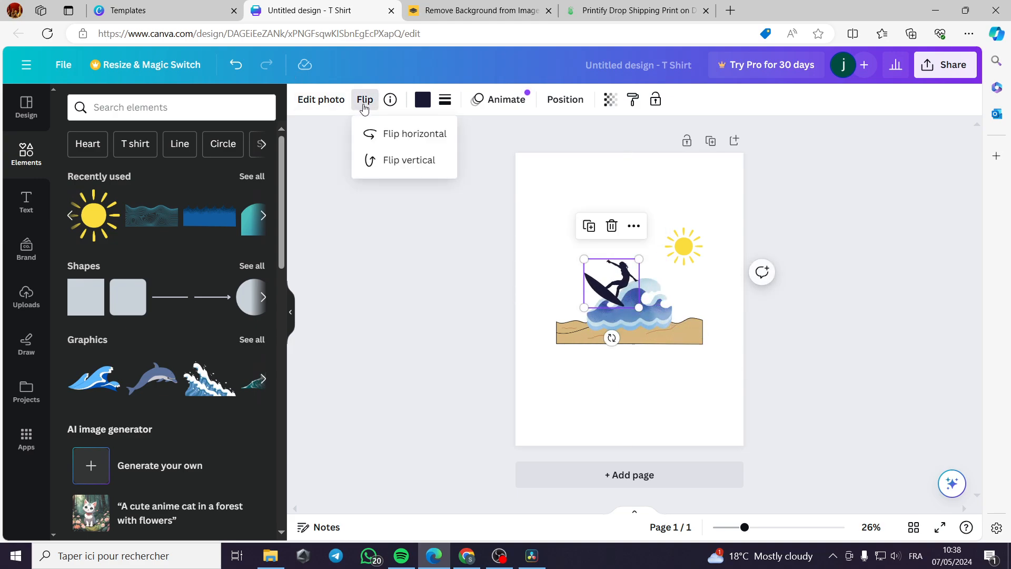
left_click(404, 135)
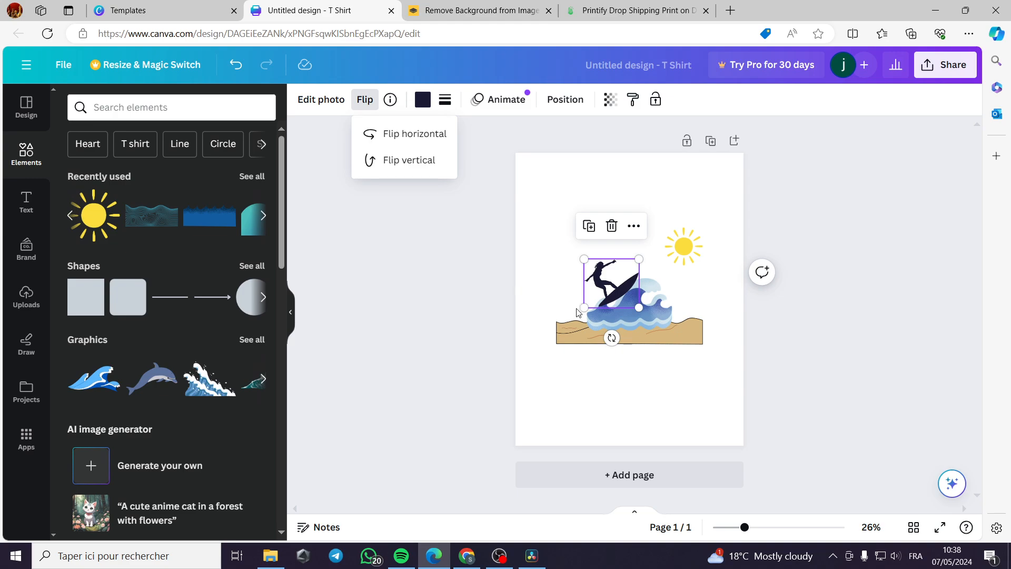
- Shrink the surfer a little more, place it above the wave and rotate it clockwise to match the wave's slope
left_click_drag(639, 306, 636, 306)
left_click_drag(609, 263, 644, 252)
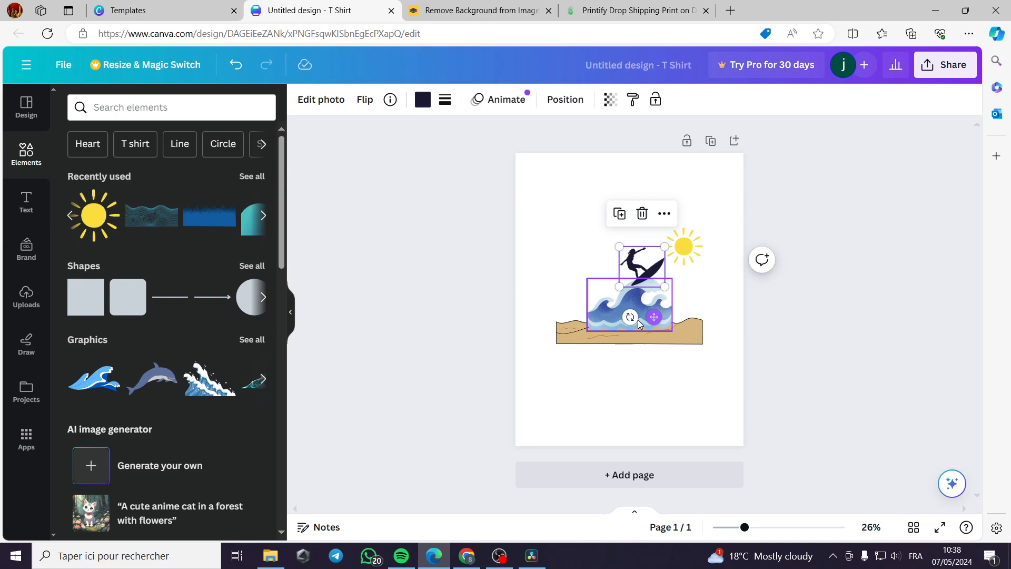
left_click_drag(641, 303, 569, 293)
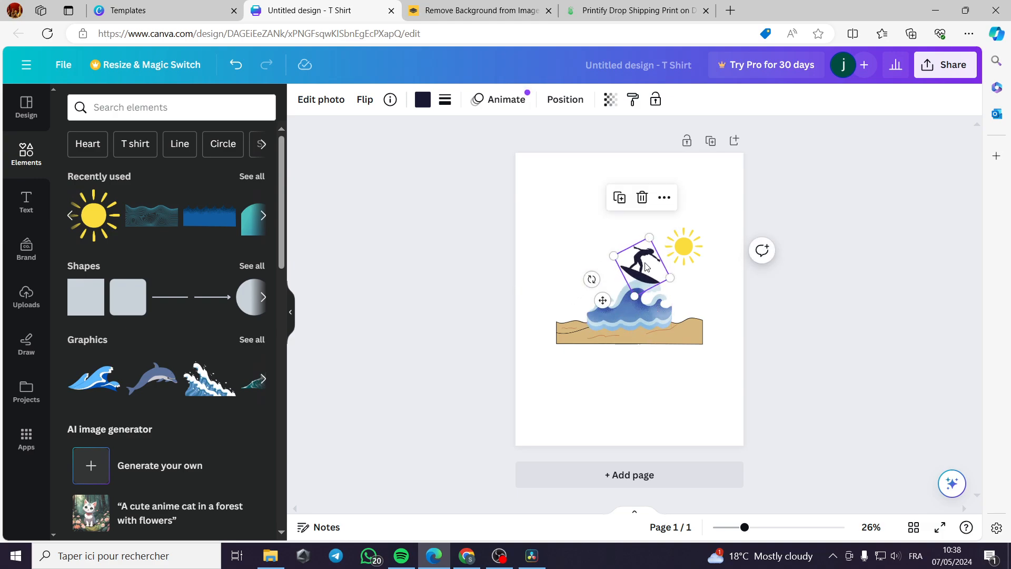
- Shift the surfer to the right side of the wave crest and move the sun to the upper-left area of the page
left_click_drag(643, 261, 578, 225)
left_click(689, 249)
left_click(796, 307)
left_click(684, 241)
left_click(794, 336)
- Delete the sand strip beneath the wave
left_click(685, 331)
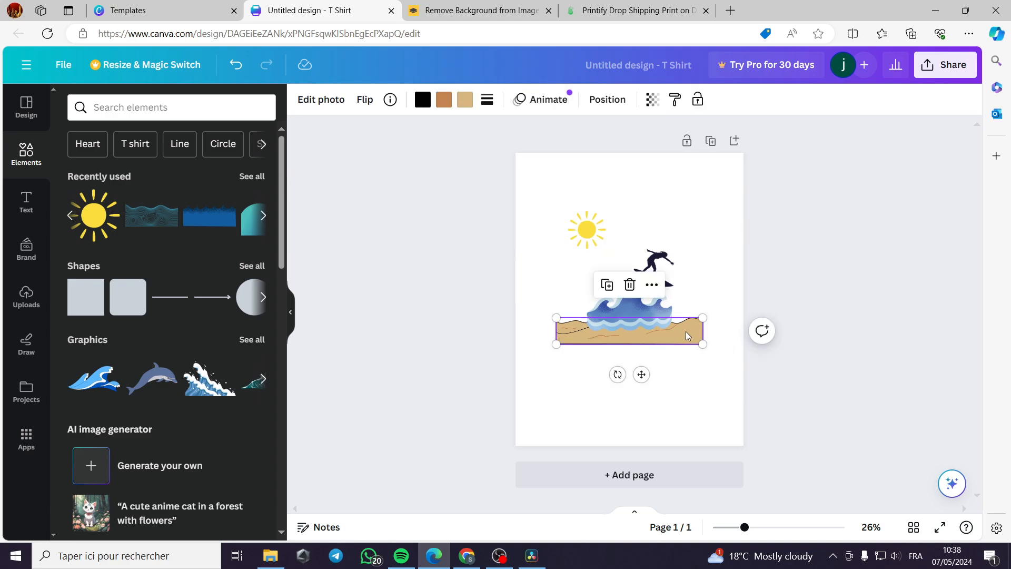
left_click(629, 284)
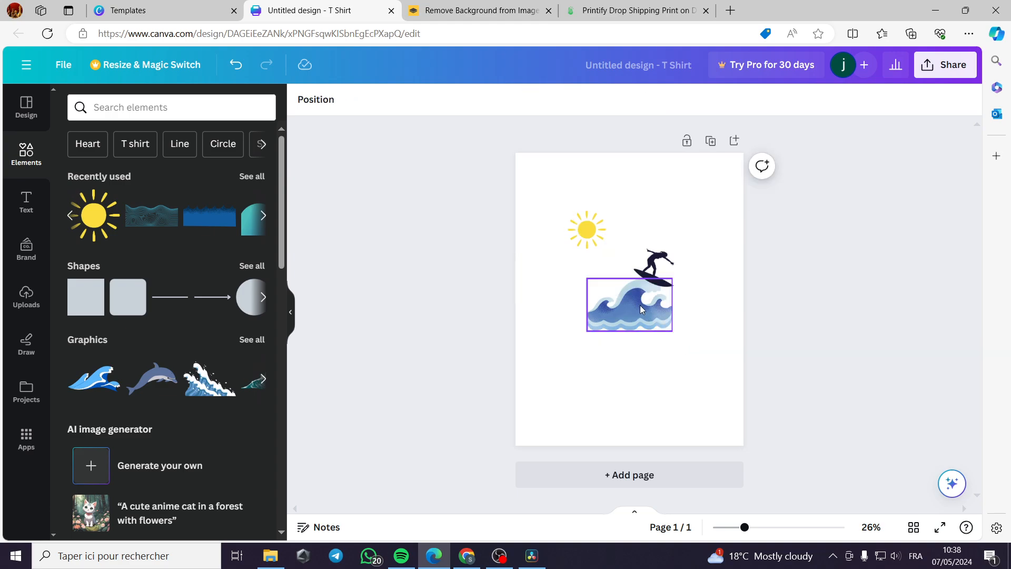
- Enlarge the wave graphic and centre it horizontally on the page
left_click(640, 305)
left_click_drag(586, 332, 547, 355)
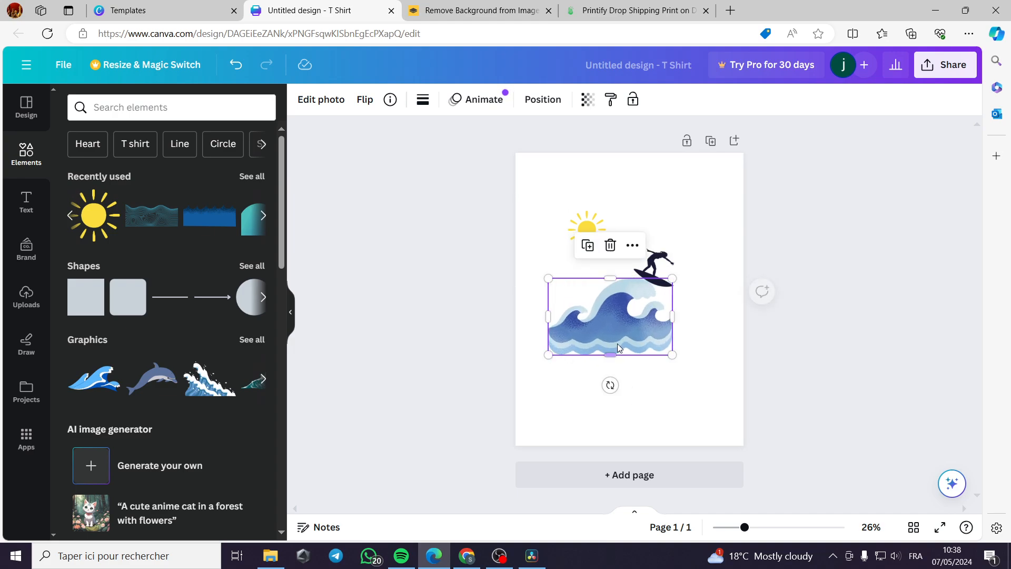
left_click_drag(611, 316, 630, 314)
- Move the surfer, the wave and the sun higher on the page, keeping the surfer on the wave crest
left_click(651, 248)
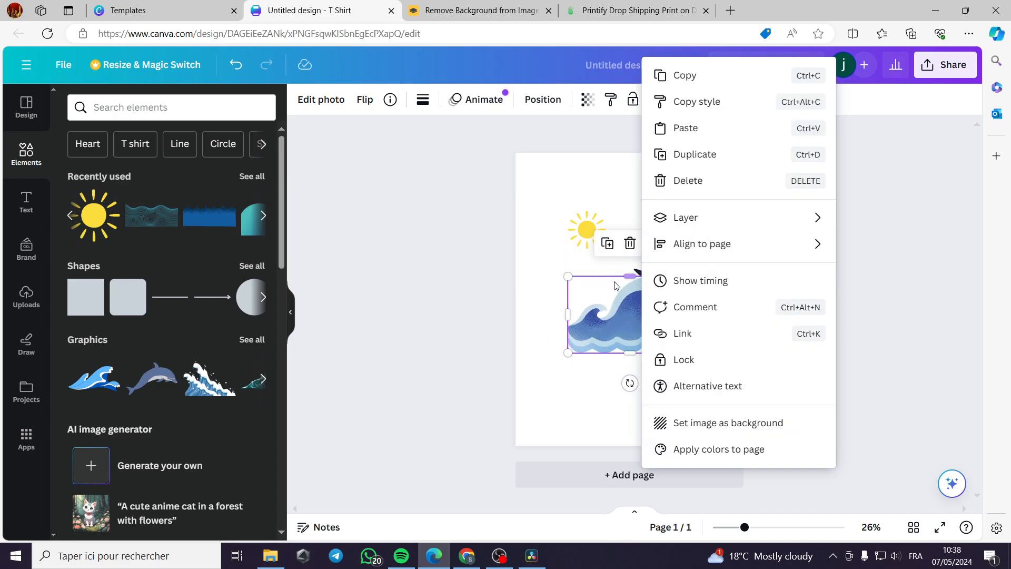
left_click(650, 258)
left_click_drag(650, 258, 648, 238)
left_click(643, 278)
left_click_drag(643, 278, 643, 272)
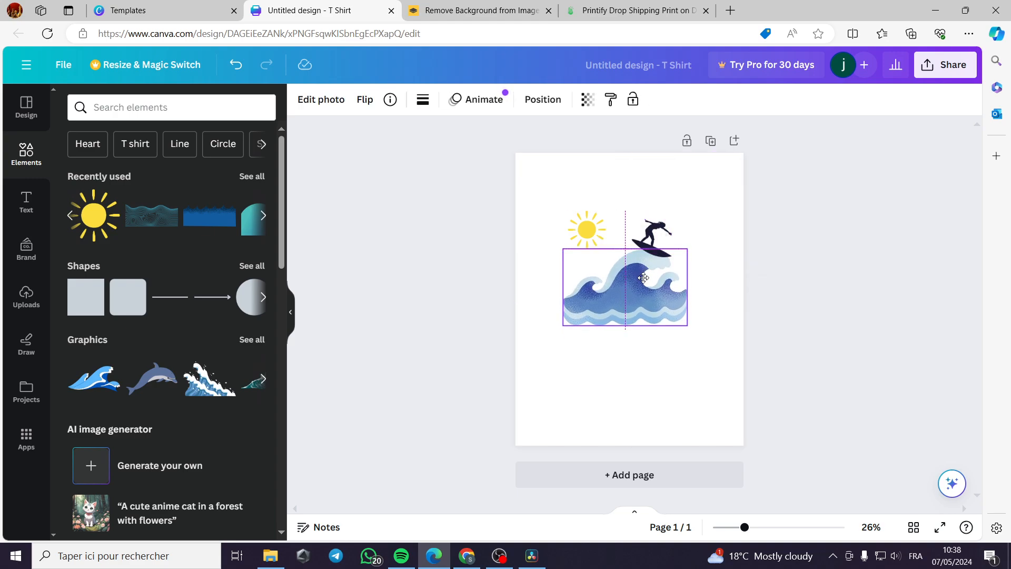
left_click_drag(594, 237, 588, 199)
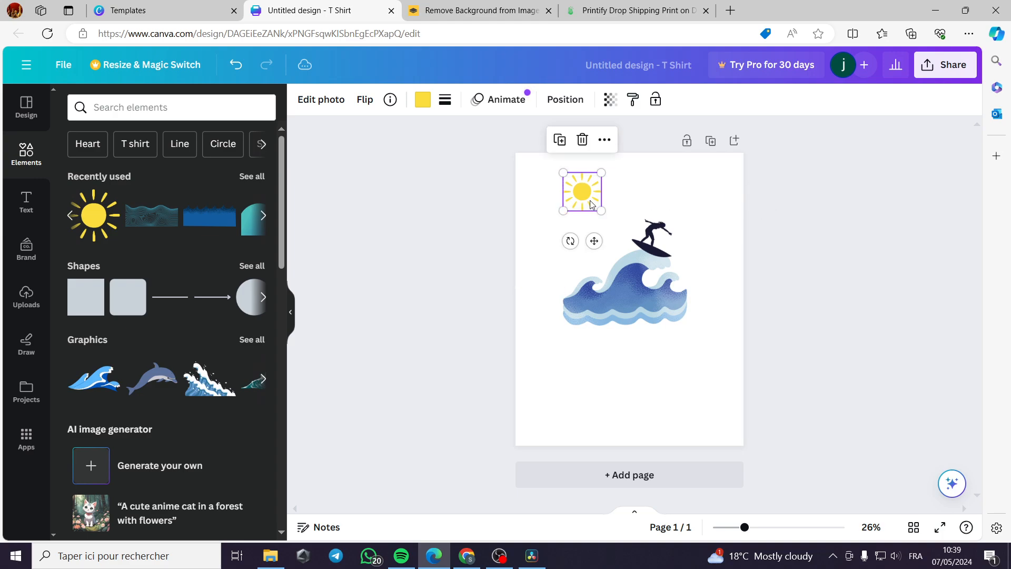
- Browse the font combinations and add the "ESCAPE ROOM" text combination to the page
left_click(26, 205)
scroll(159, 390, "down", 3)
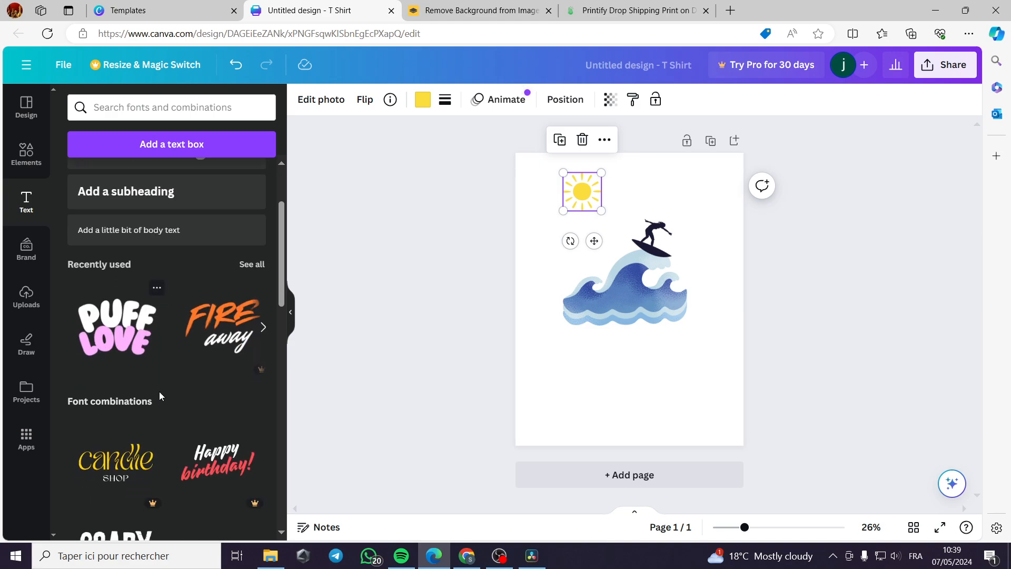
scroll(159, 390, "down", 5)
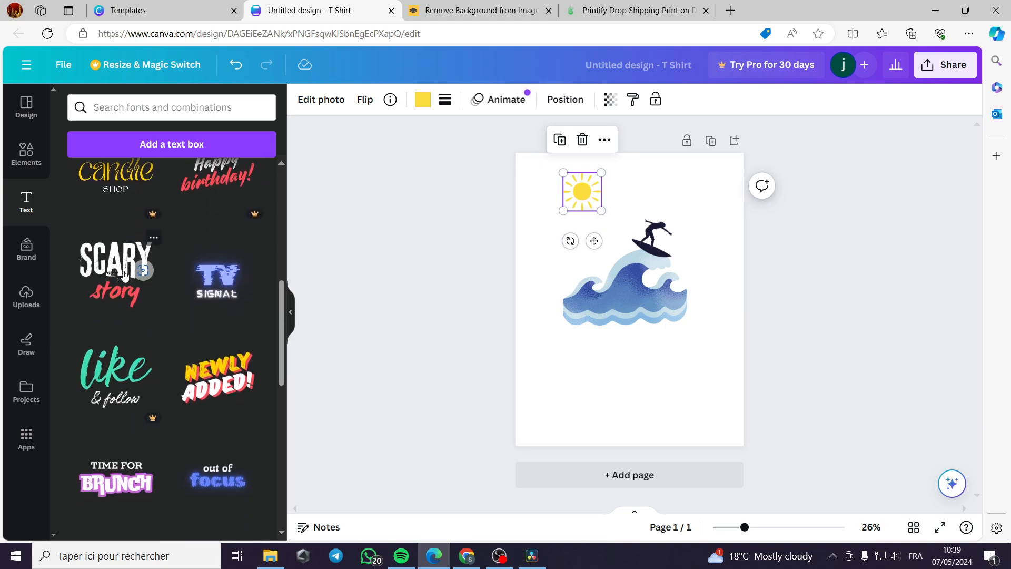
scroll(124, 273, "down", 1)
scroll(127, 431, "down", 1)
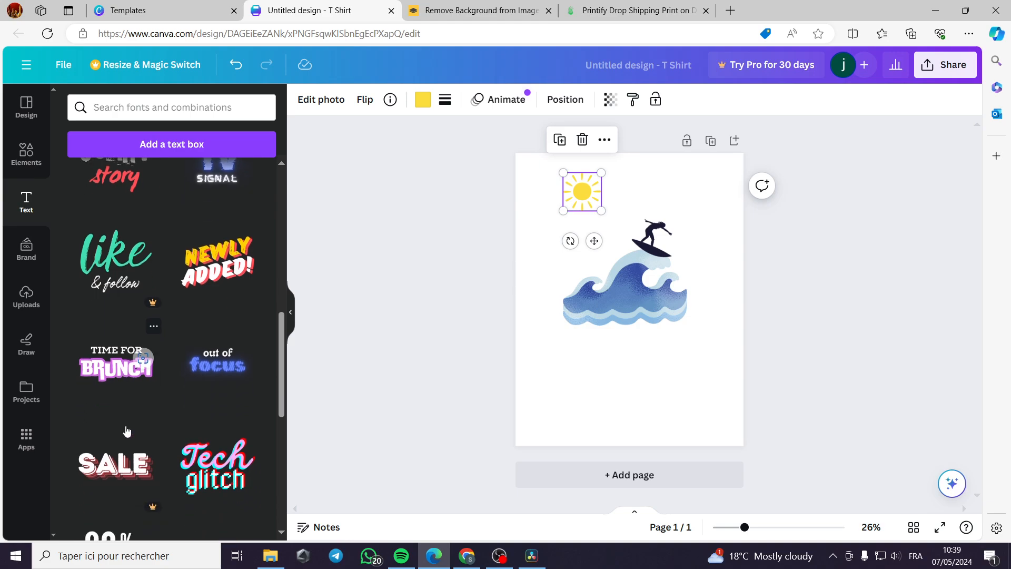
scroll(127, 431, "down", 4)
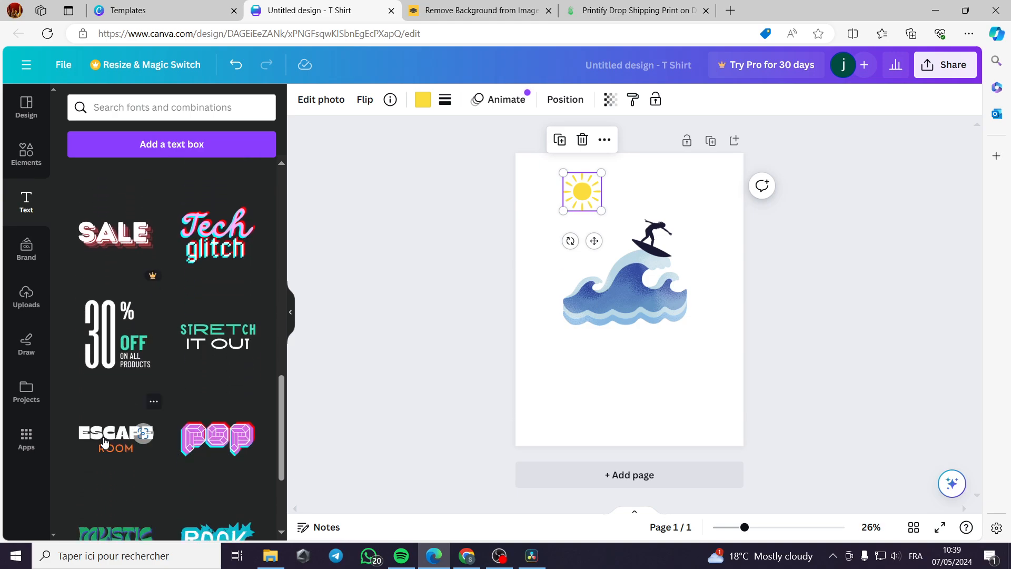
left_click(104, 443)
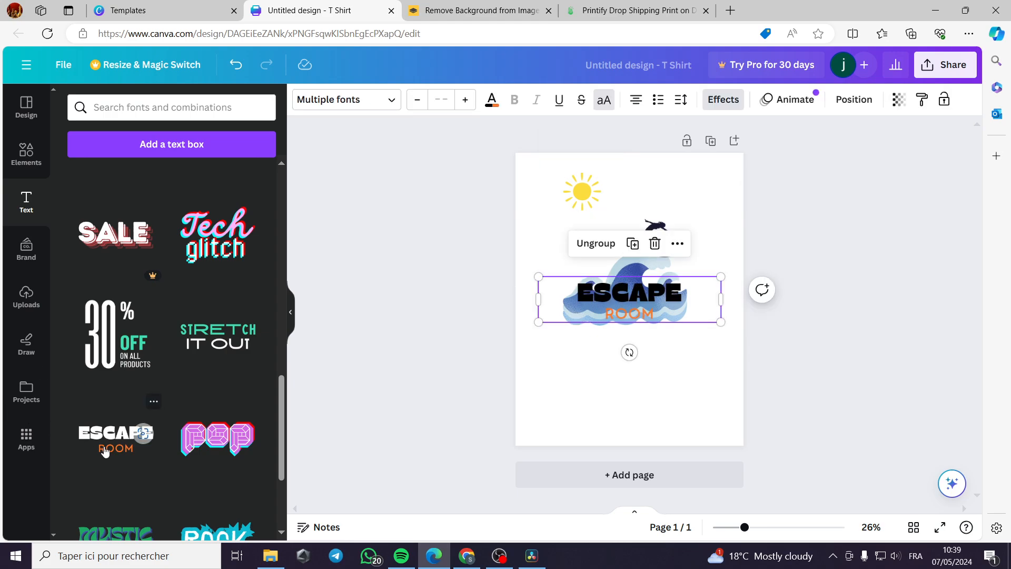
- Replace the word "ESCAPE" with "SUMMER" and the word "ROOM" with "TIME" in the added text
double_click(677, 293)
type("S")
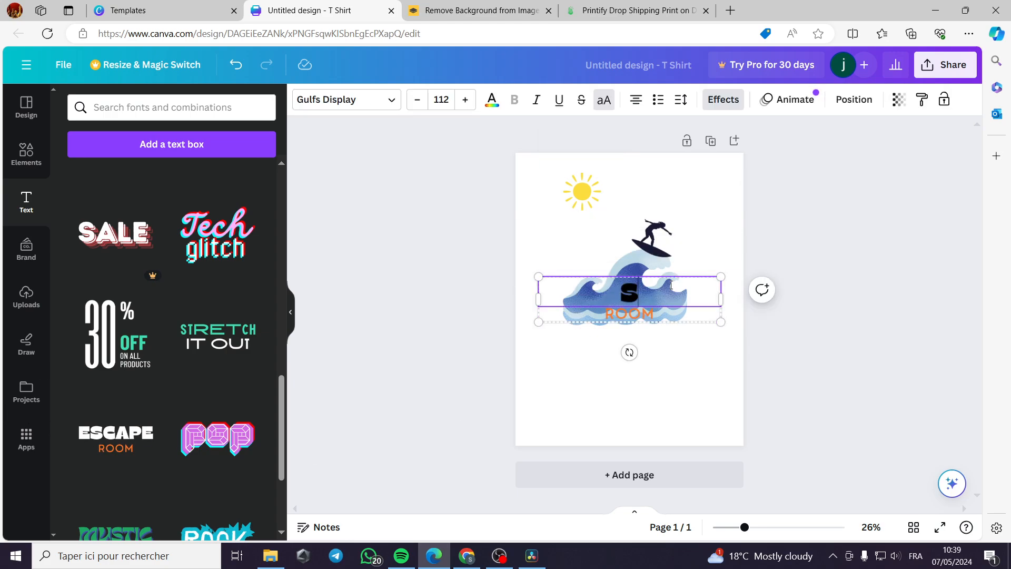
type("UMMER")
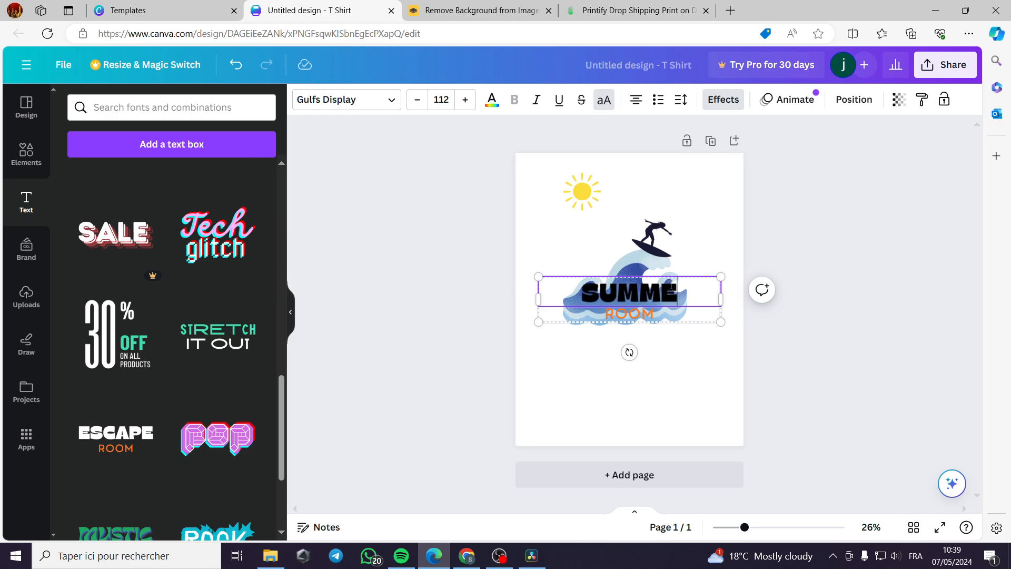
double_click(650, 315)
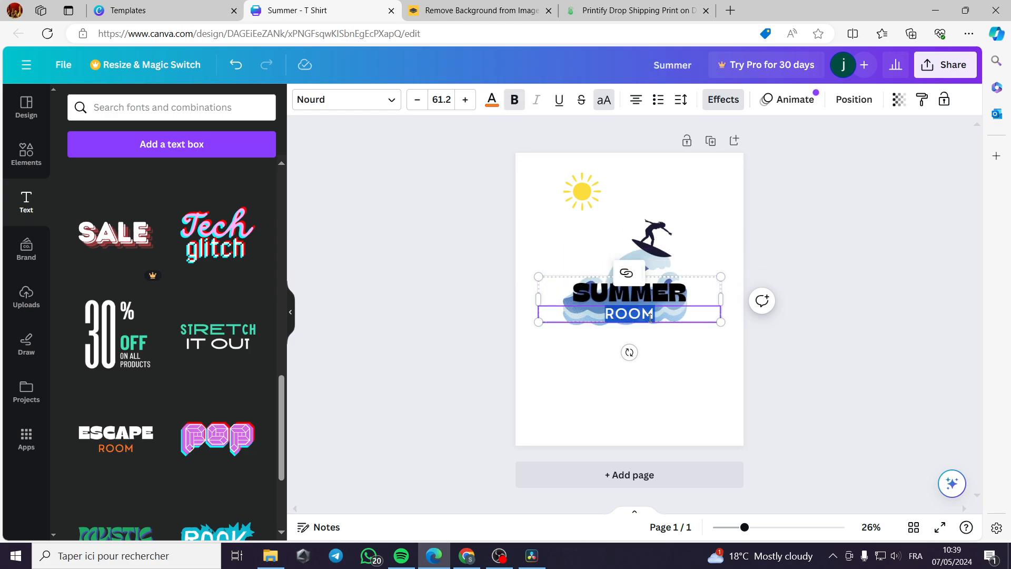
key("BackSpace")
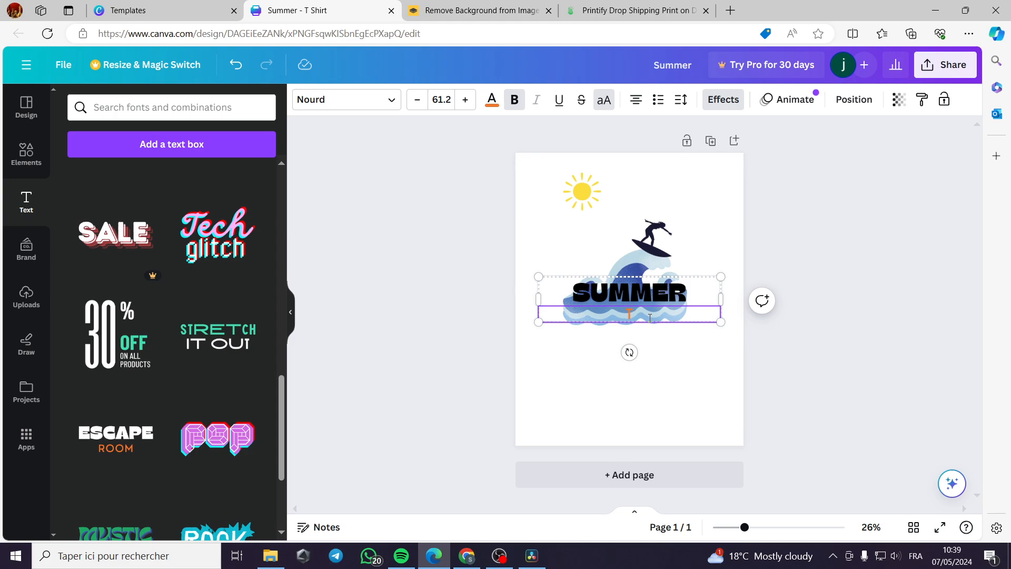
type("TIME")
- Place the "SUMMER TIME" text directly below the wave and shift the surfer and sun slightly down and to the right
left_click(835, 350)
left_click_drag(668, 293, 668, 333)
left_click(810, 368)
left_click(656, 248)
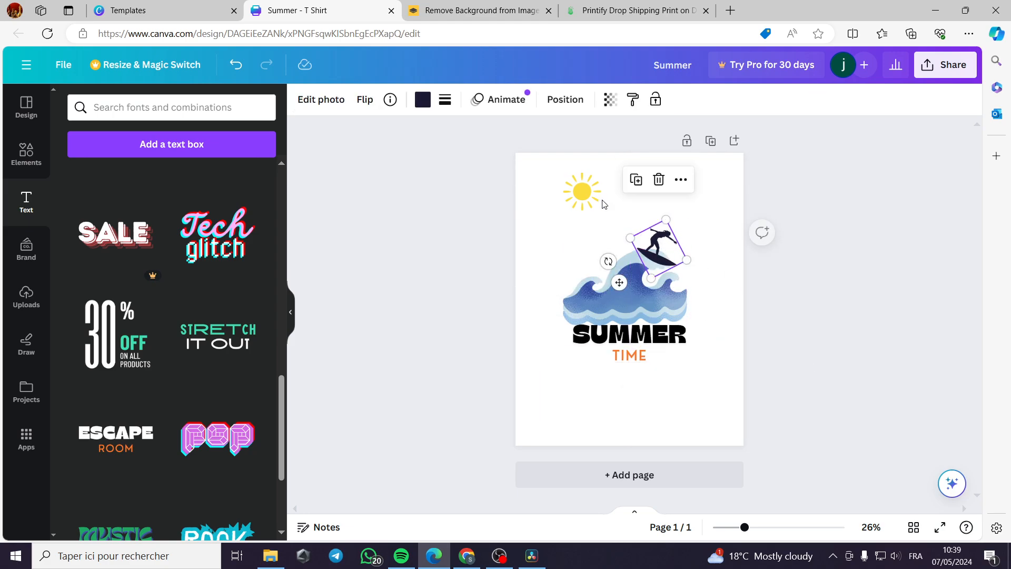
mouse_move(603, 205)
left_mouse_down()
mouse_move(626, 213)
mouse_move(614, 219)
left_mouse_up()
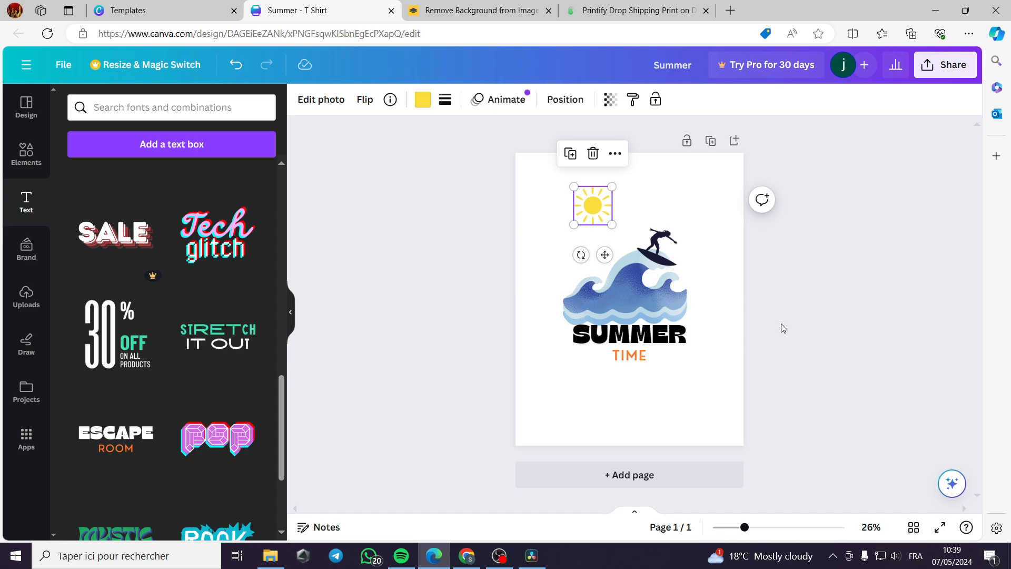
- Open the design's download settings and choose PNG as the file type
left_click(954, 75)
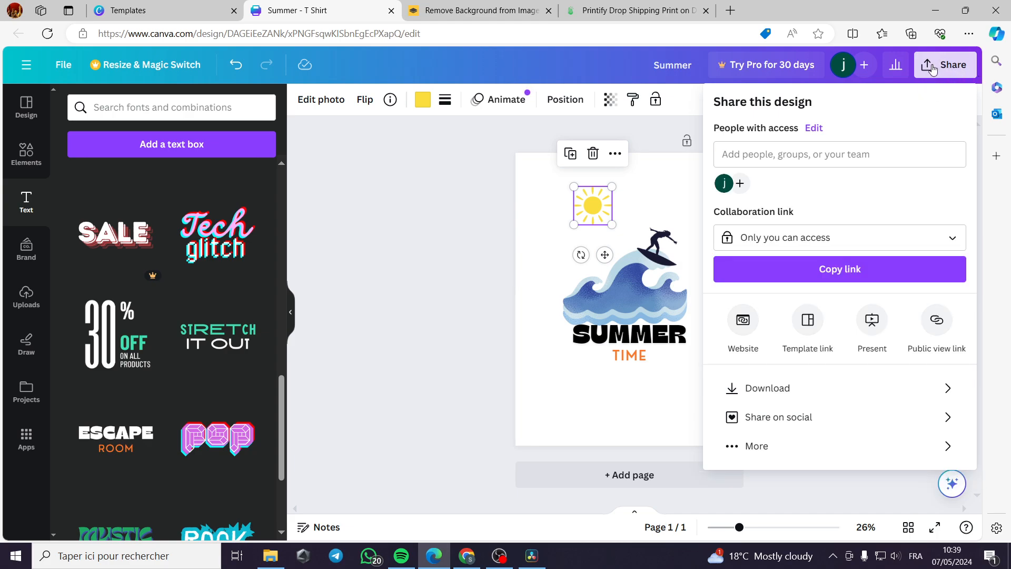
left_click(758, 388)
left_click(857, 161)
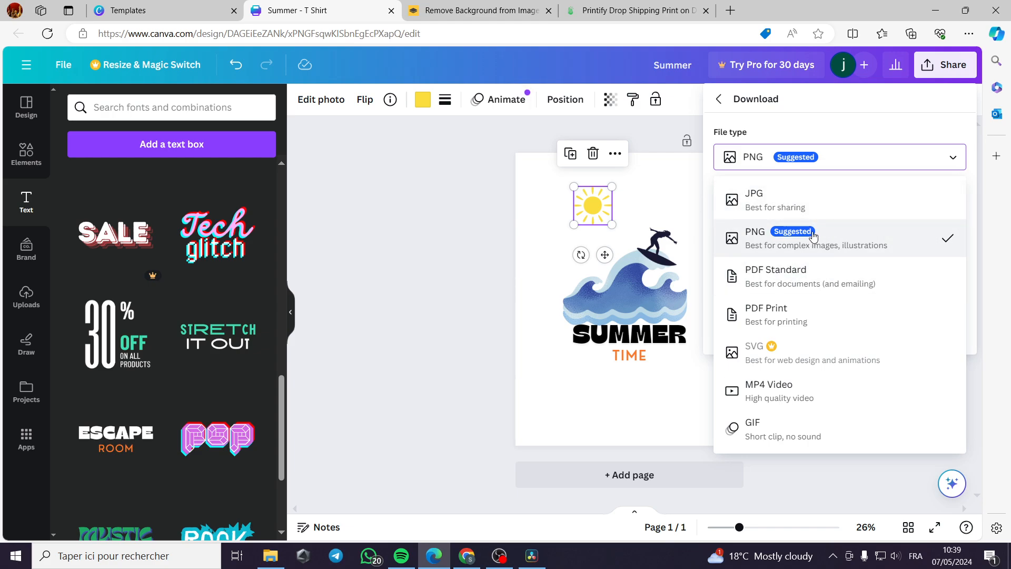
left_click(758, 241)
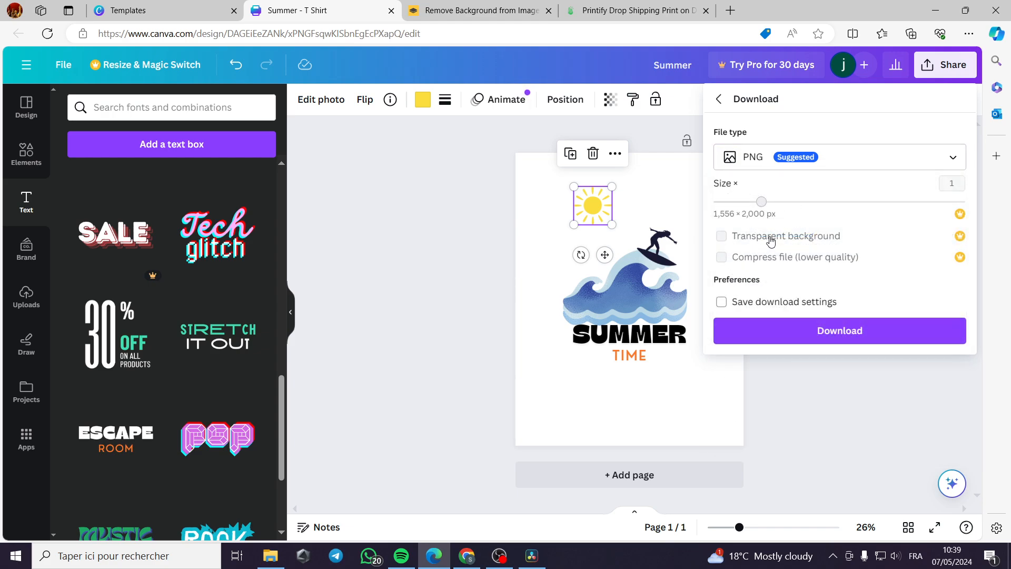
- Download the Summer design as a PNG file and return to the design page
left_click(828, 330)
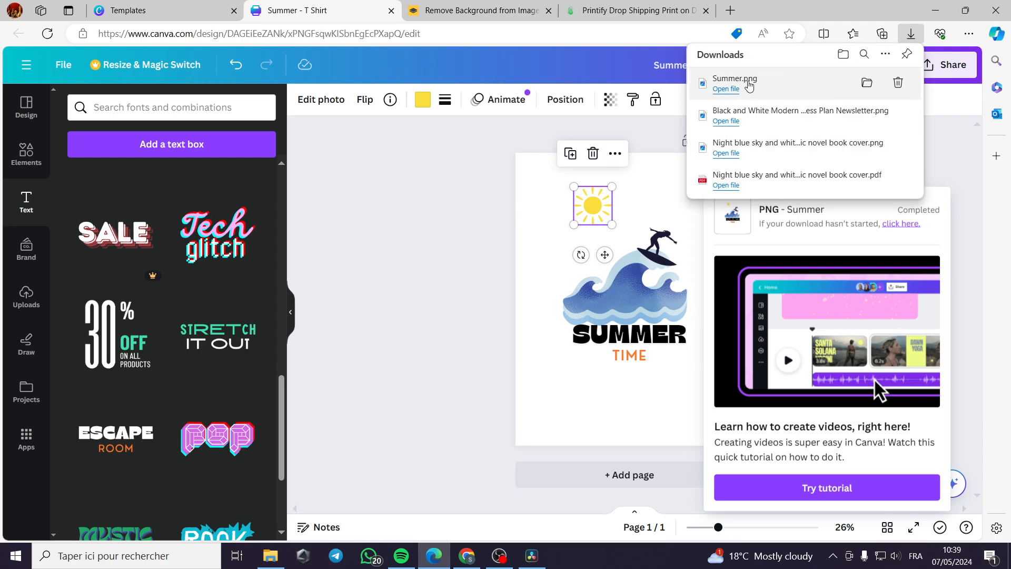
left_click(541, 267)
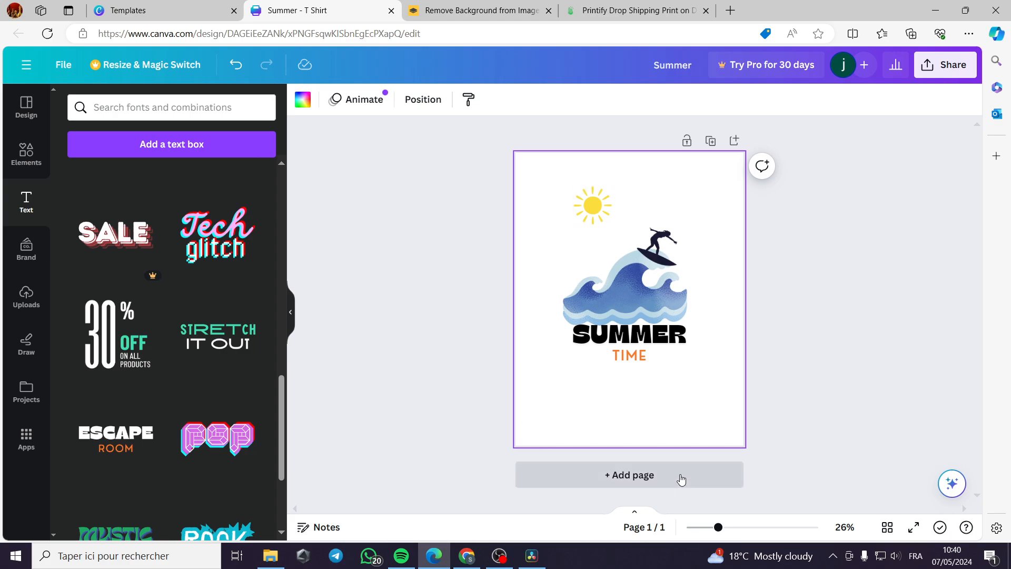
- Switch to remove.bg, upload the Summer PNG to remove its background, and download the result at 441 × 566 px
left_click(472, 13)
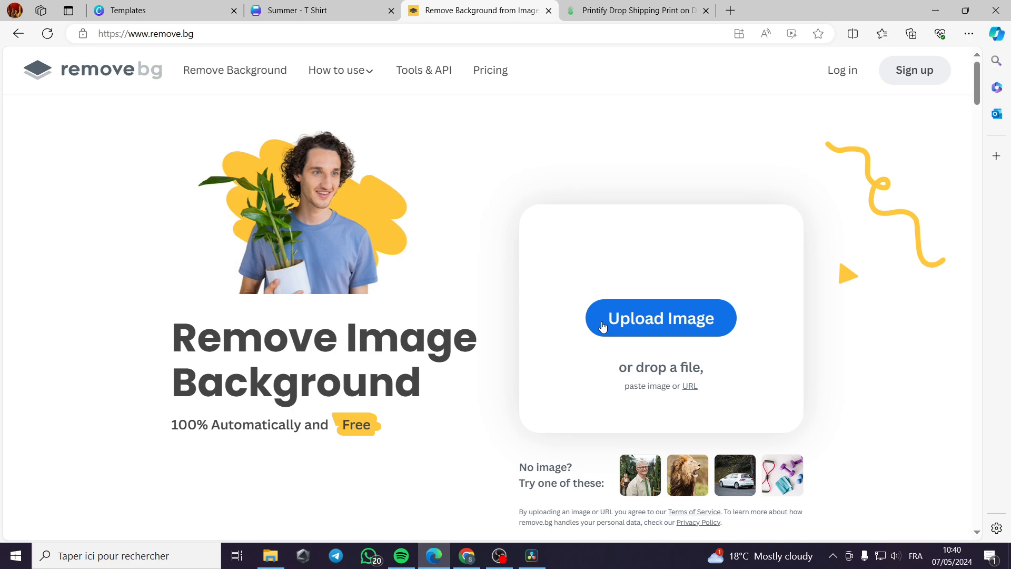
left_click(657, 326)
left_click(192, 105)
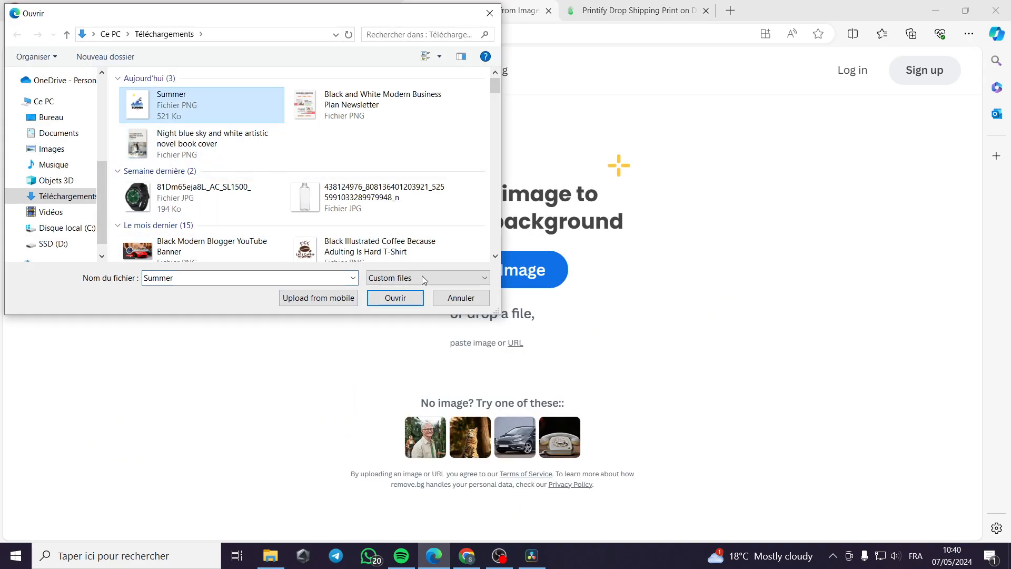
left_click(396, 298)
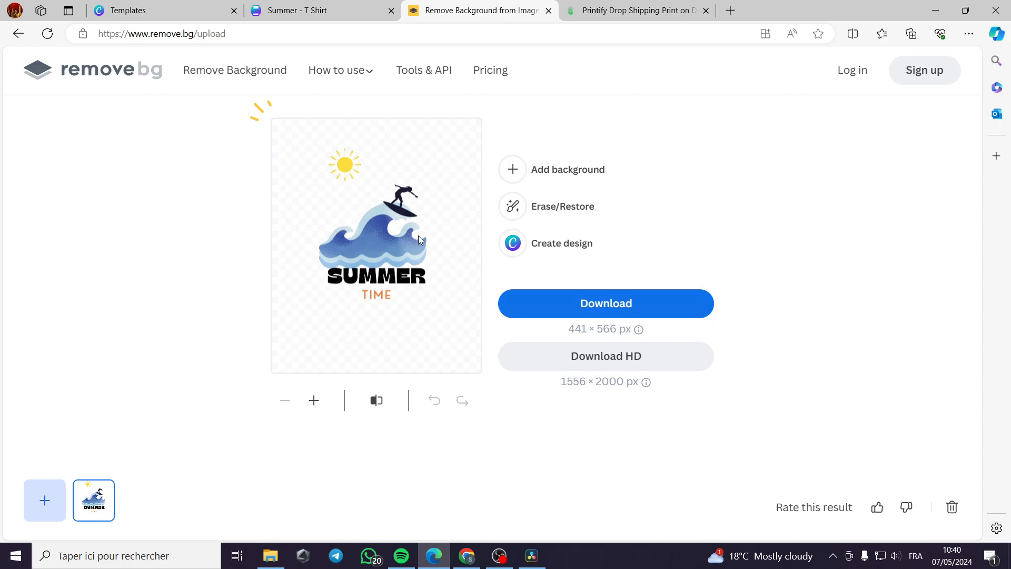
left_click(618, 310)
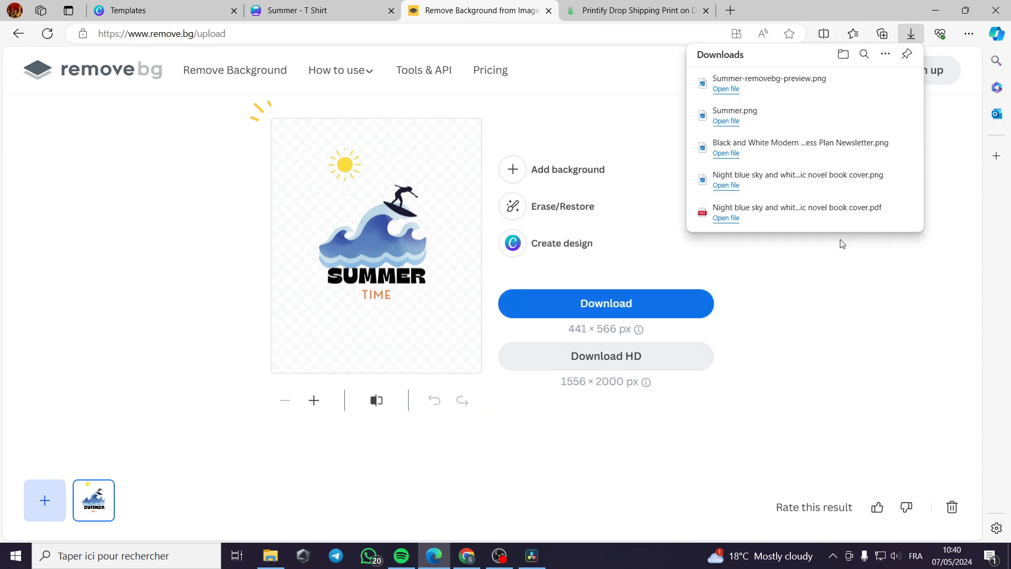
- Switch to Printify and look through the dashboard and the store's product list, including the order creation options
left_click(611, 11)
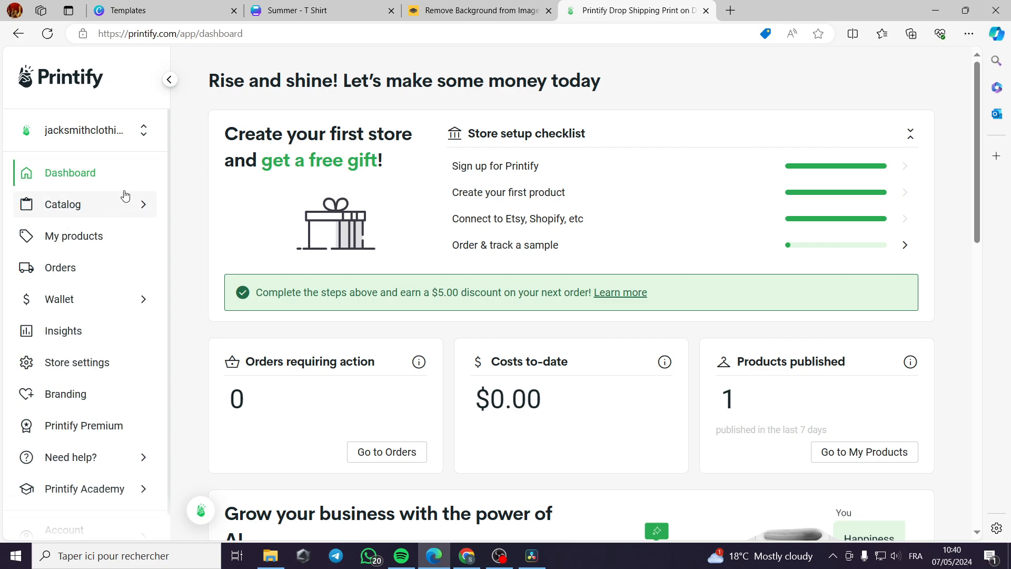
scroll(599, 270, "down", 5)
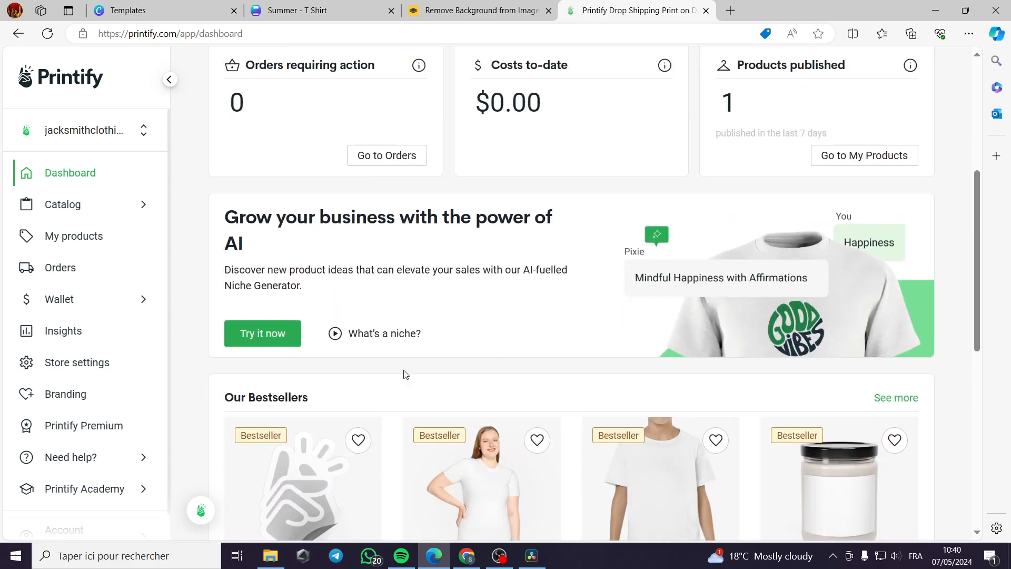
left_click(67, 271)
left_click(75, 247)
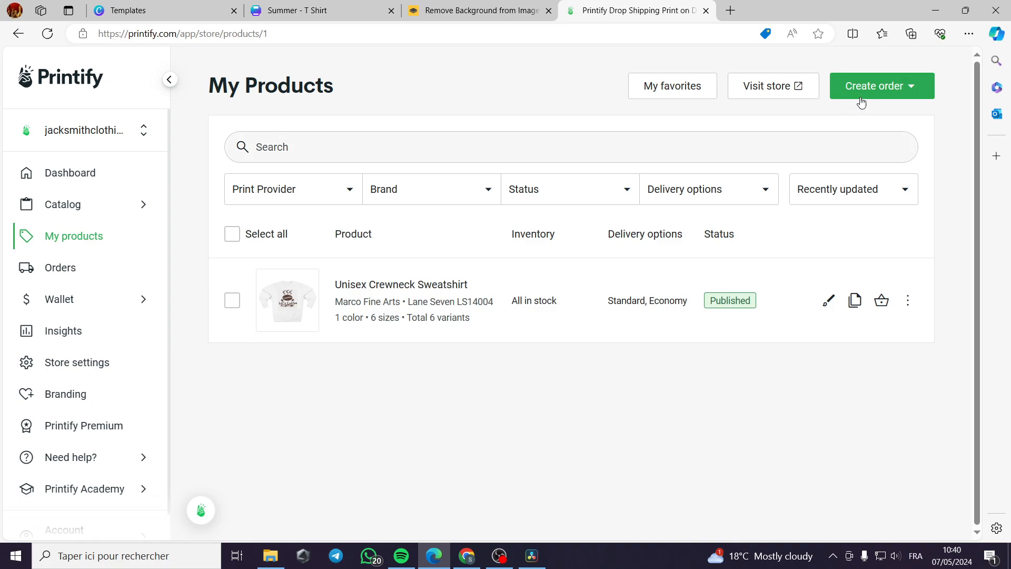
left_click(915, 91)
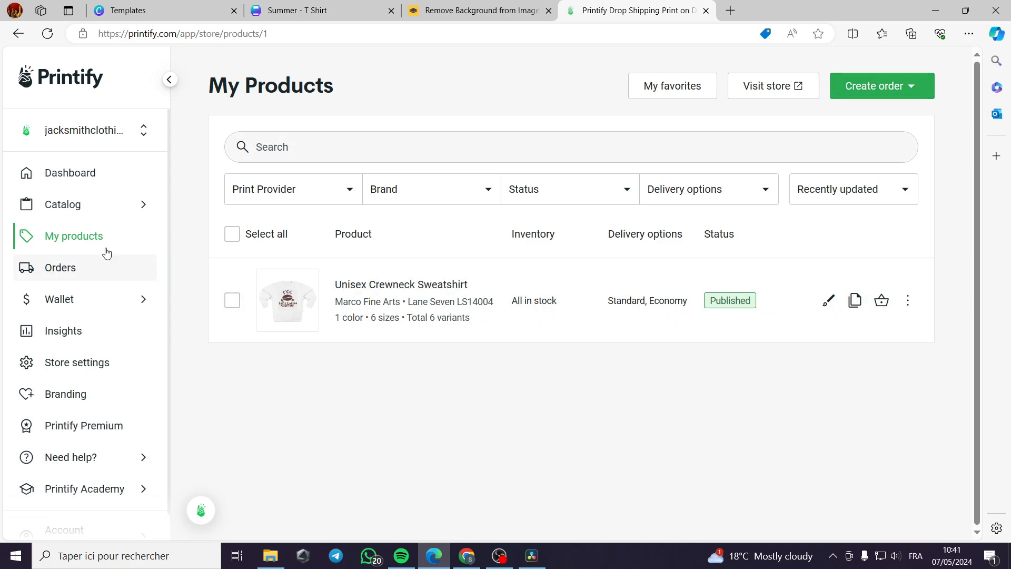
- Open the Unisex Softstyle T-Shirt from the dashboard bestsellers and start designing it with the provider Underground Threads
left_click(68, 167)
scroll(499, 353, "down", 8)
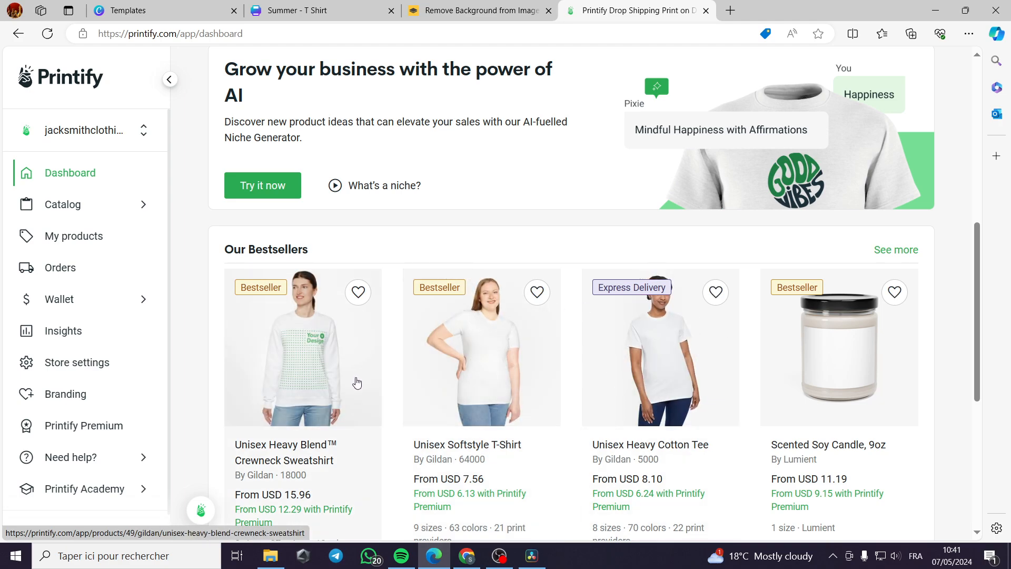
left_click(488, 394)
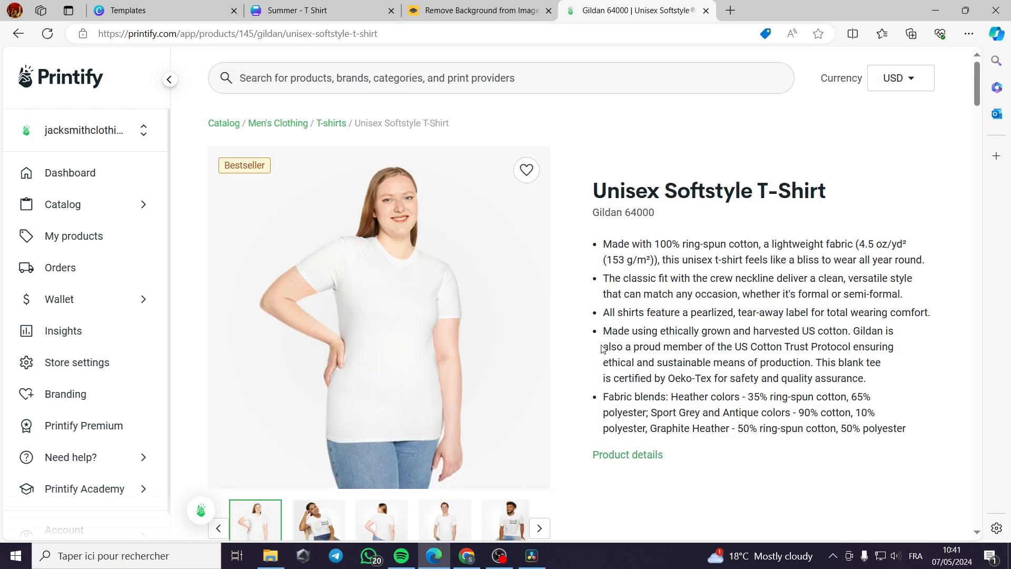
scroll(602, 349, "down", 5)
scroll(650, 337, "up", 5)
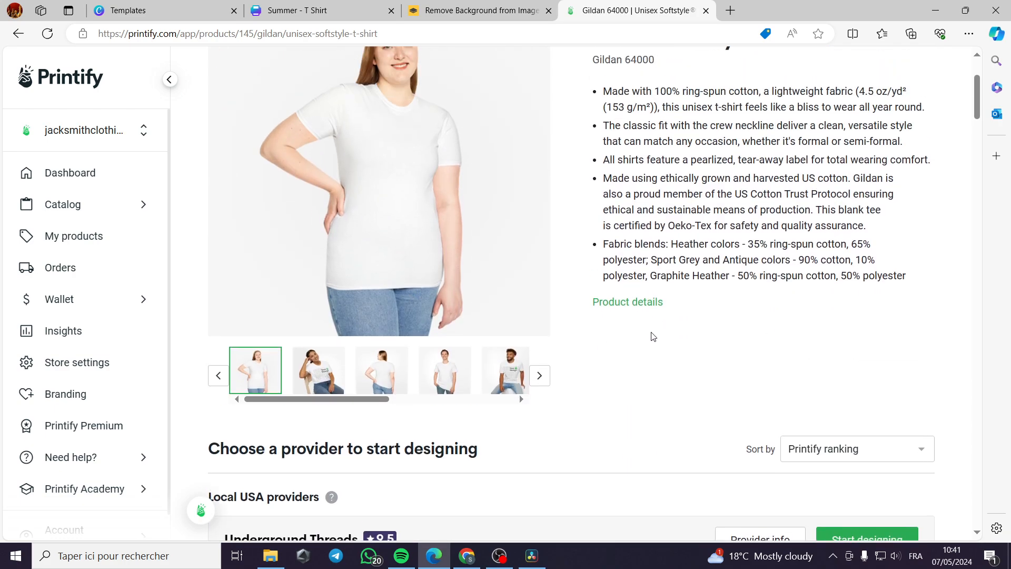
scroll(492, 210, "down", 4)
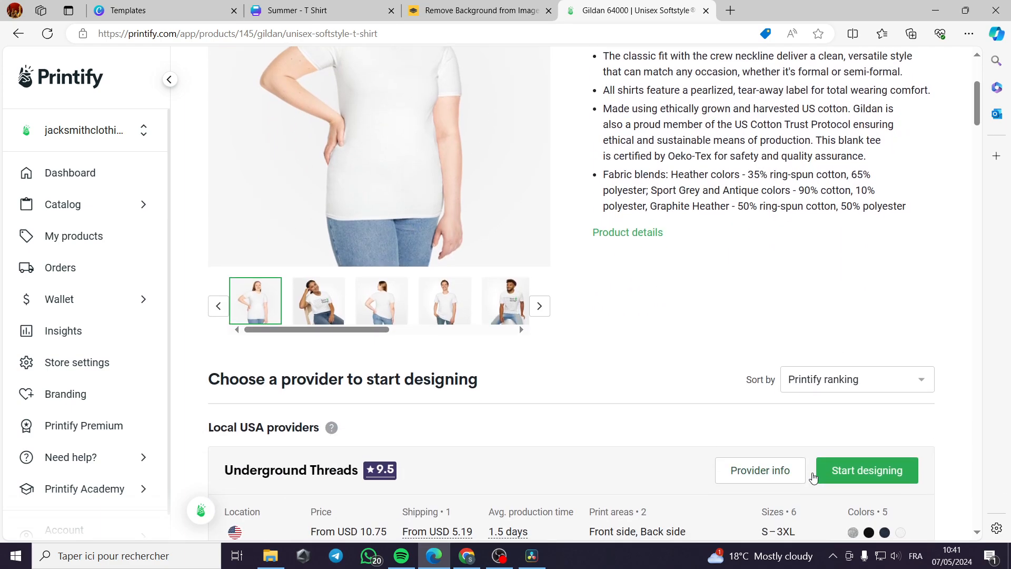
left_click(865, 477)
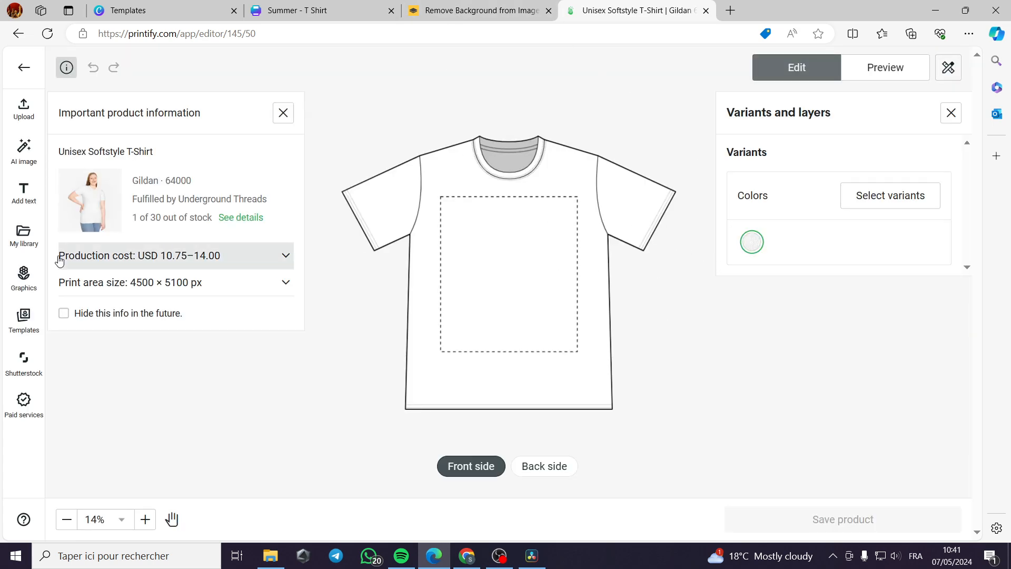
- Add the Sport Grey, Black, Natural and Navy colour variants to the T-shirt and dismiss the variants tip
left_click(884, 198)
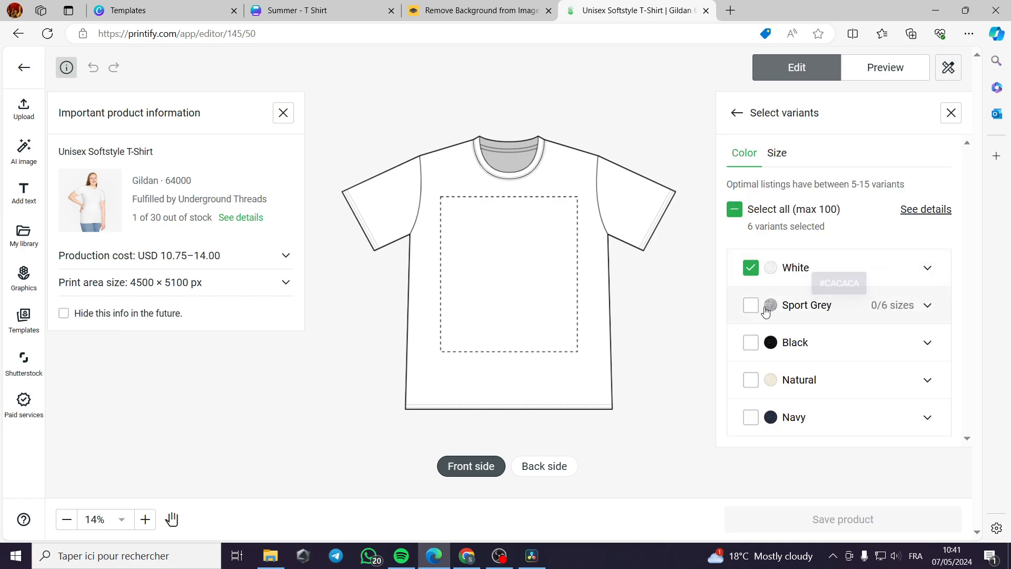
left_click(750, 305)
left_click(750, 342)
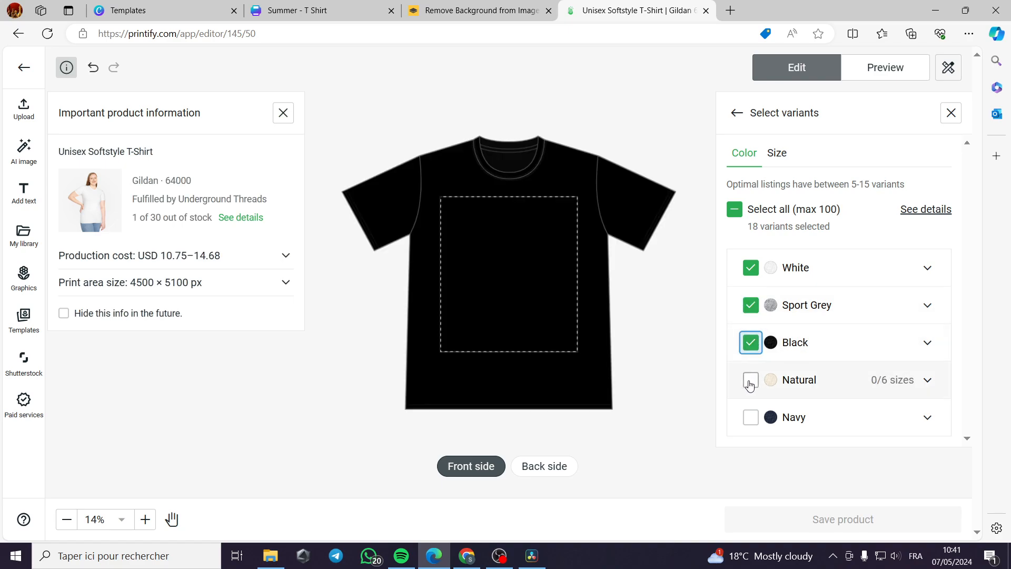
left_click(751, 383)
left_click(751, 418)
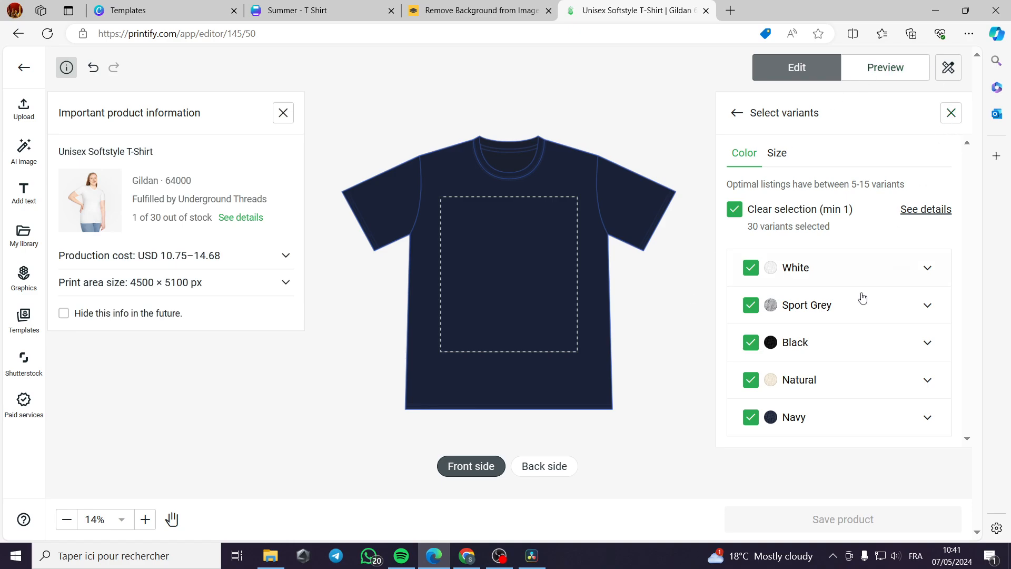
left_click(951, 112)
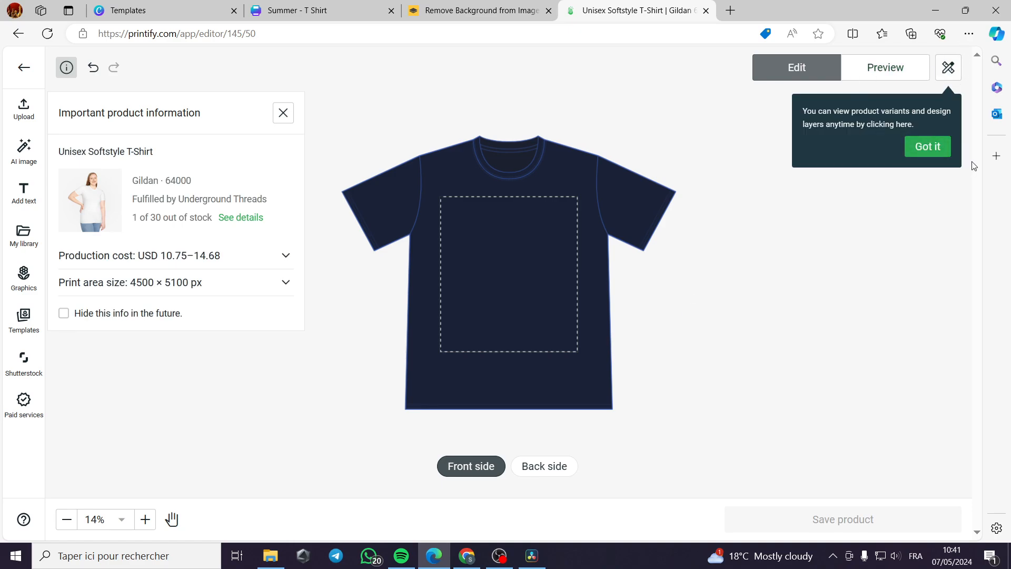
left_click(928, 147)
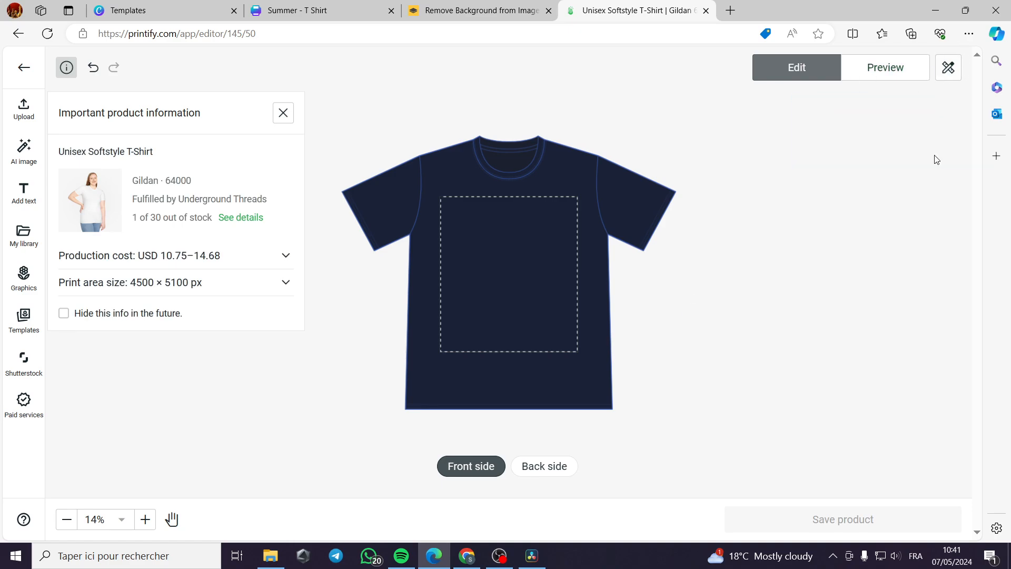
- Upload the Summer-removebg-preview image from the device onto the front of the T-shirt
left_click(24, 109)
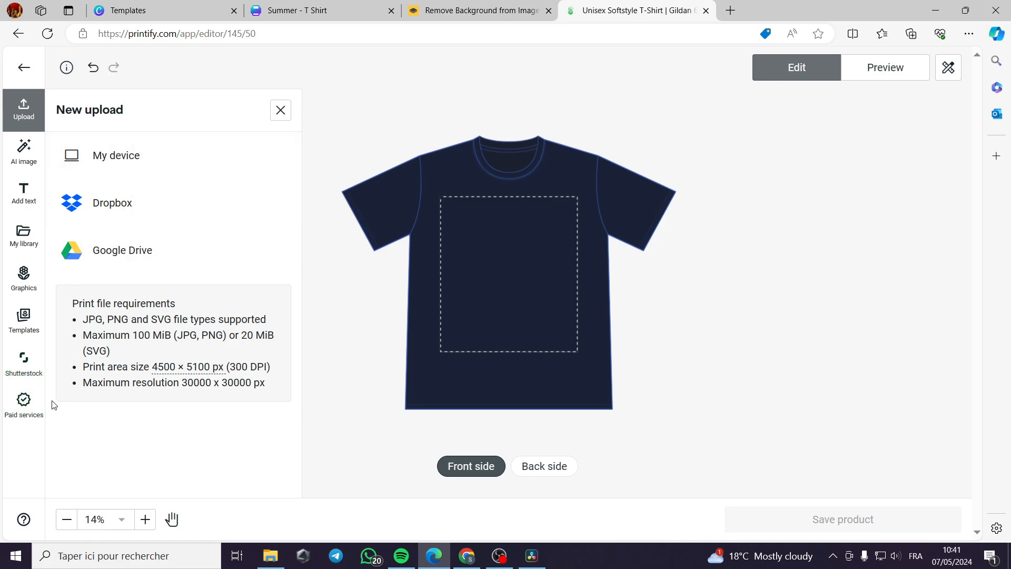
left_click(179, 164)
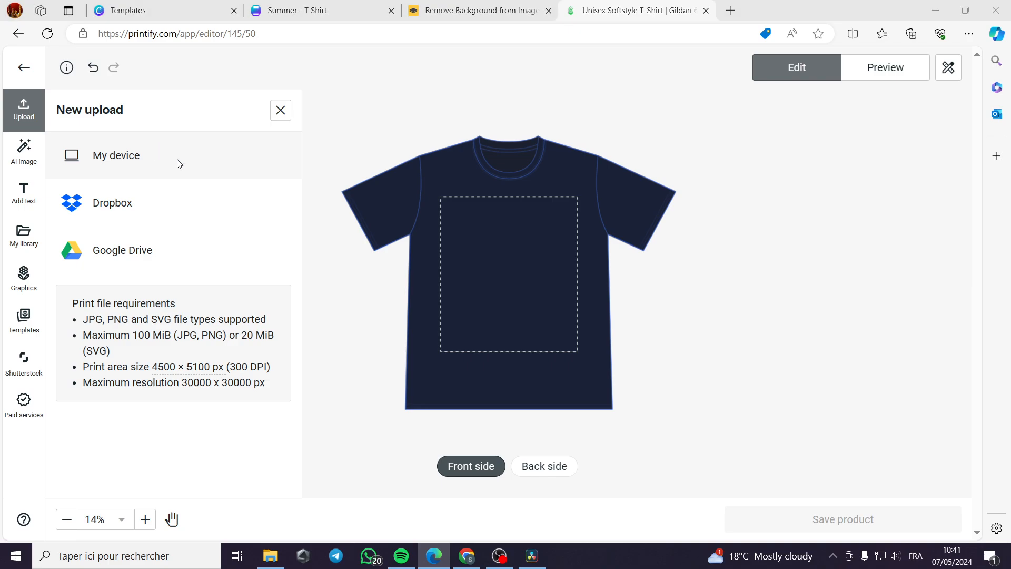
left_click(239, 101)
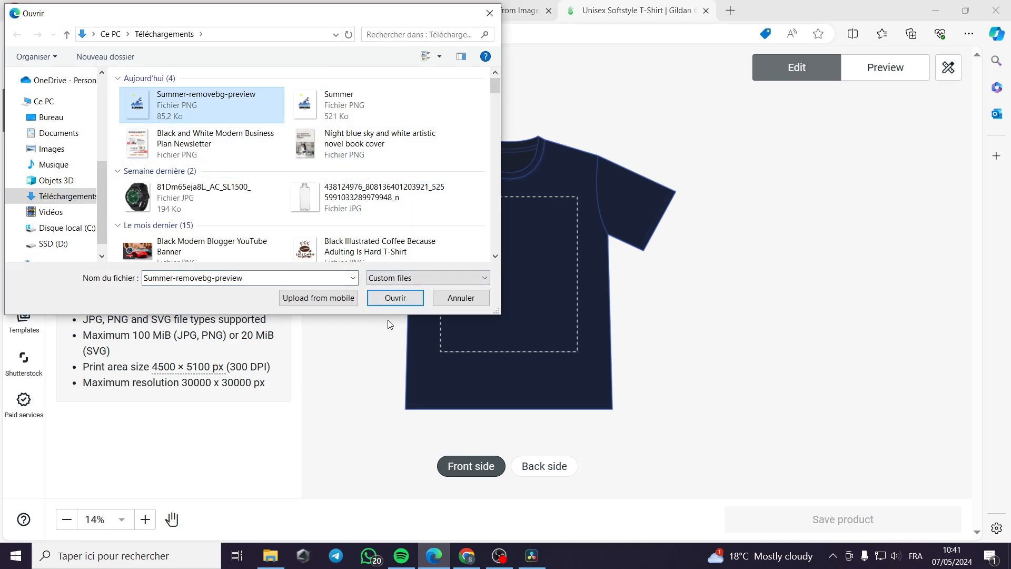
left_click(395, 298)
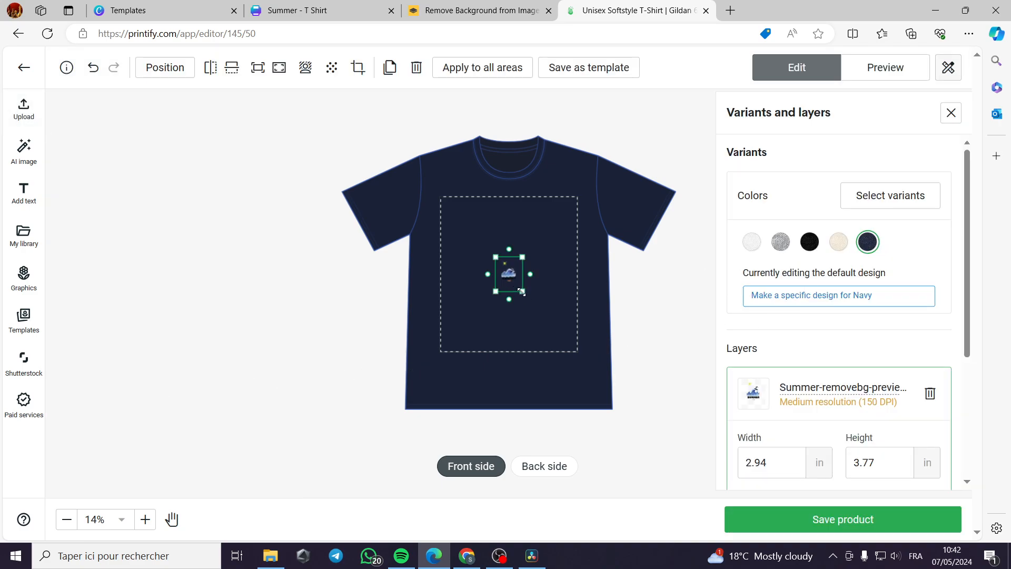
- Enlarge the uploaded design to about 18.7 × 24 in and centre it horizontally in the front print area
left_click_drag(521, 291, 528, 267)
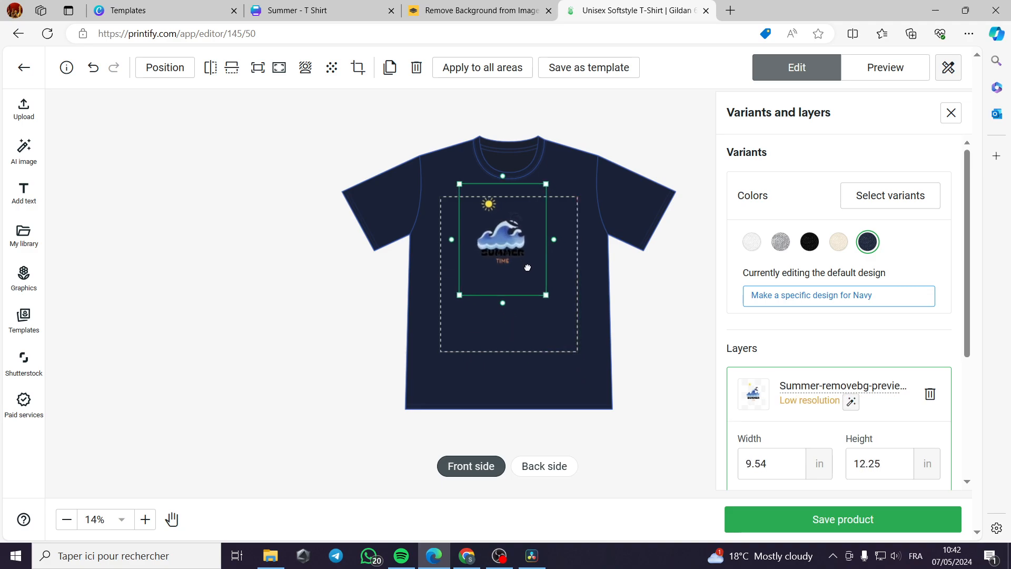
left_click_drag(547, 303, 630, 399)
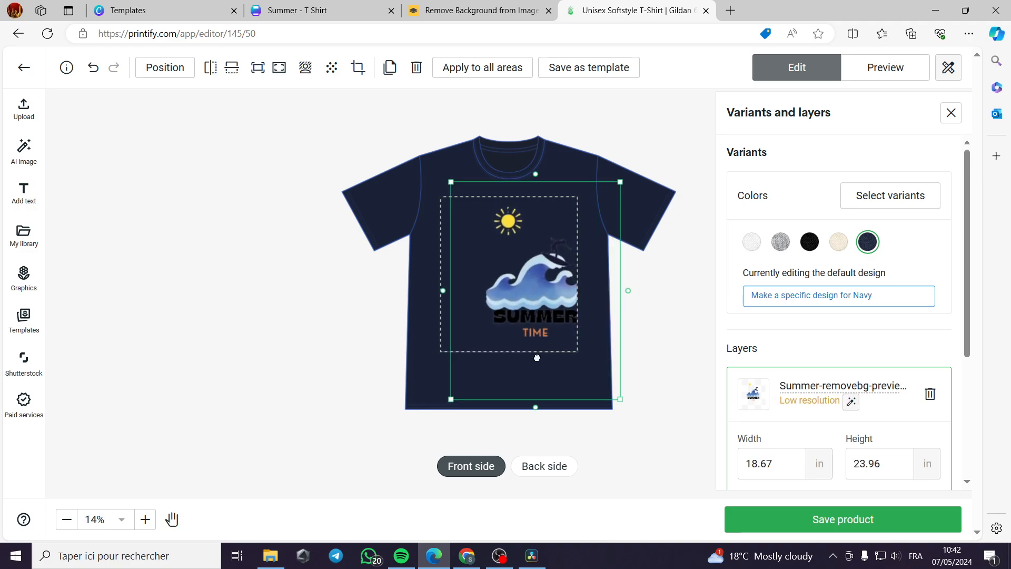
left_click_drag(555, 352, 520, 352)
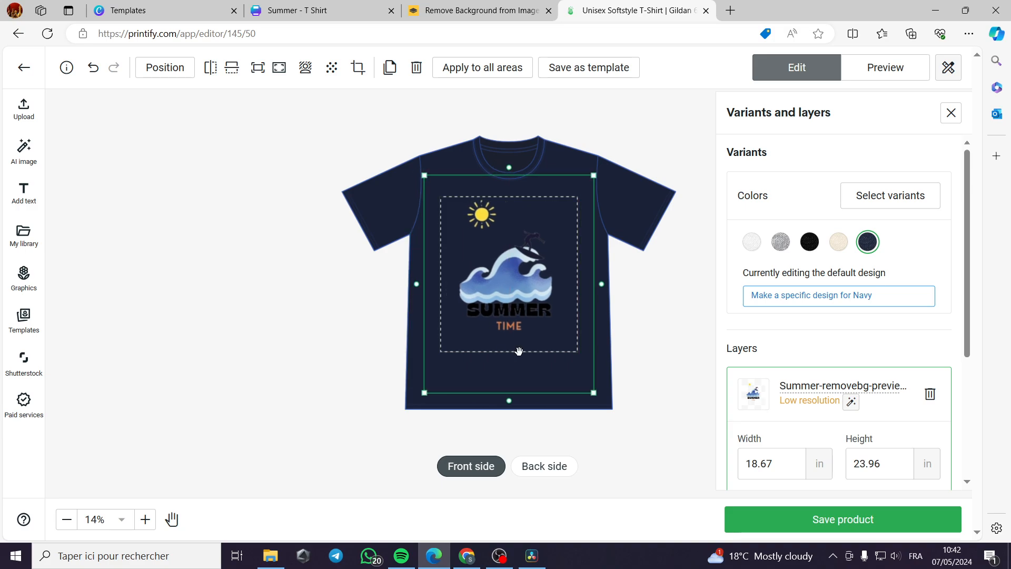
left_click(643, 327)
- Check the HD download option for the background-free image in remove.bg, close it, and return to the Printify editor
left_click(368, 10)
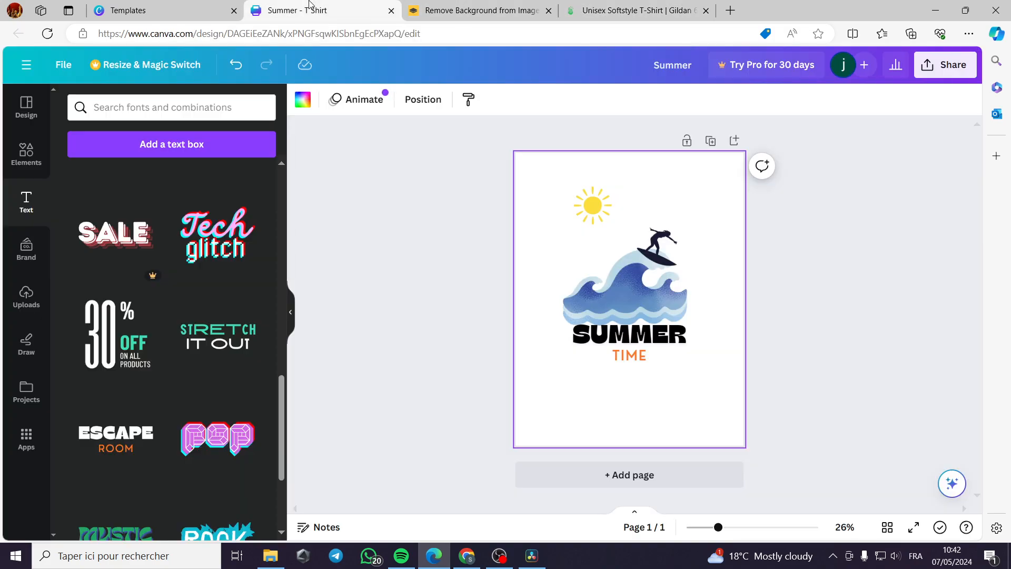
left_click(451, 6)
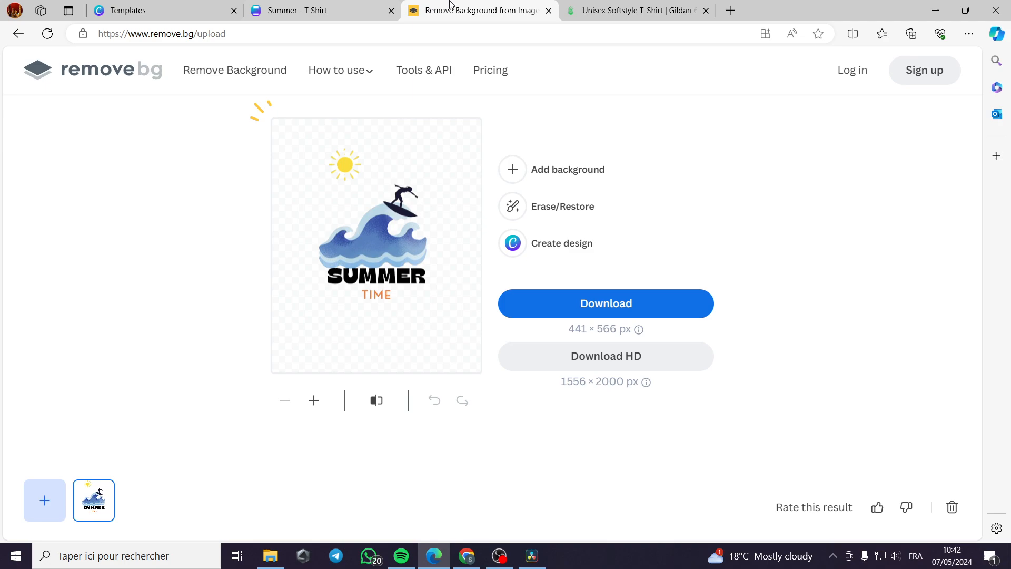
left_click(608, 357)
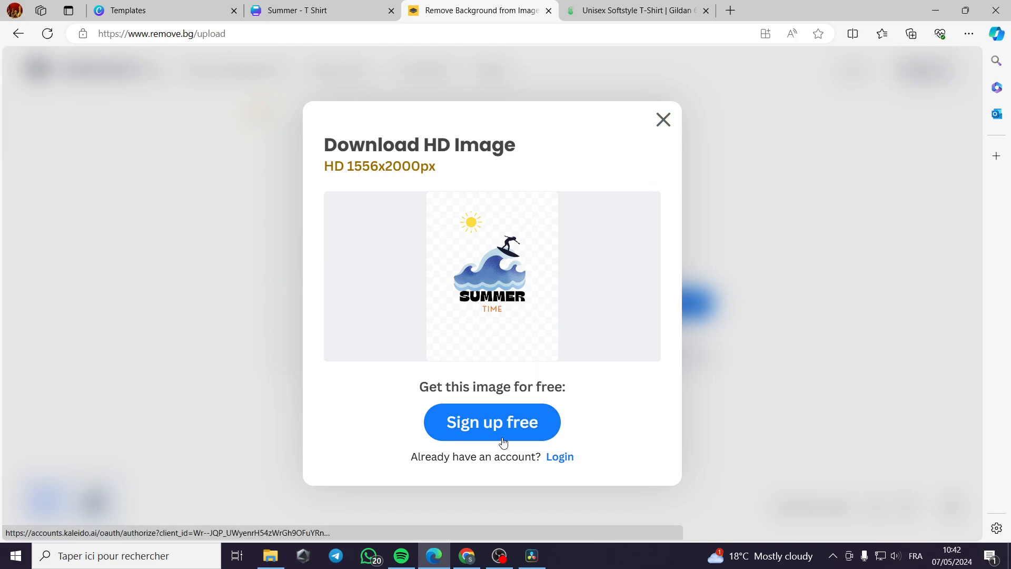
left_click(668, 124)
left_click(613, 10)
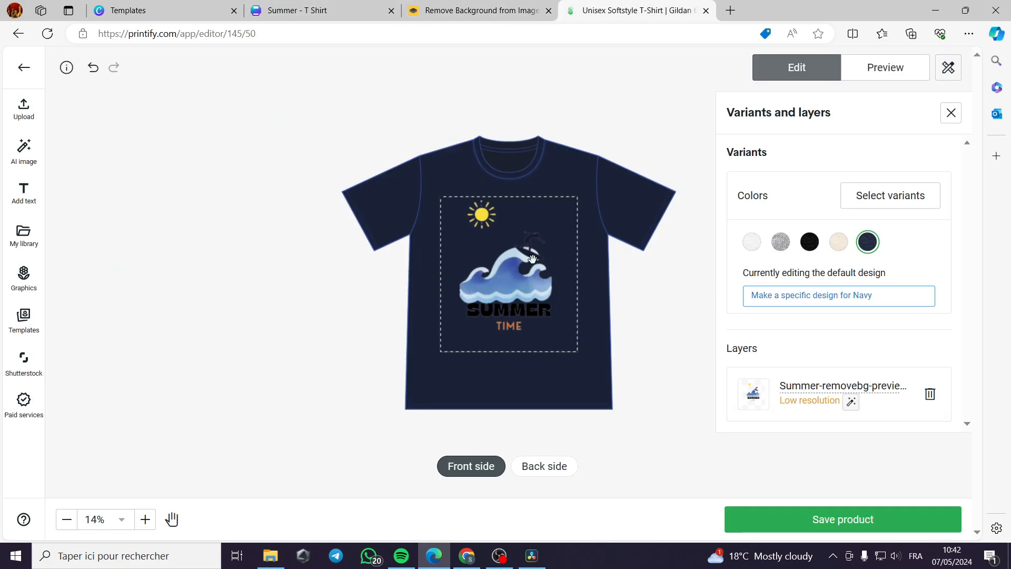
left_click(457, 8)
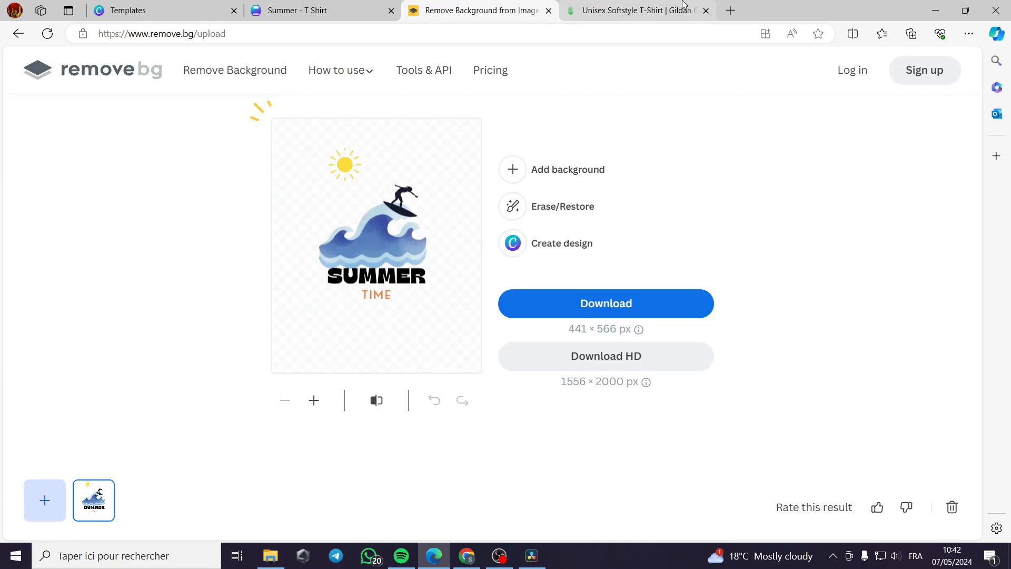
left_click(654, 7)
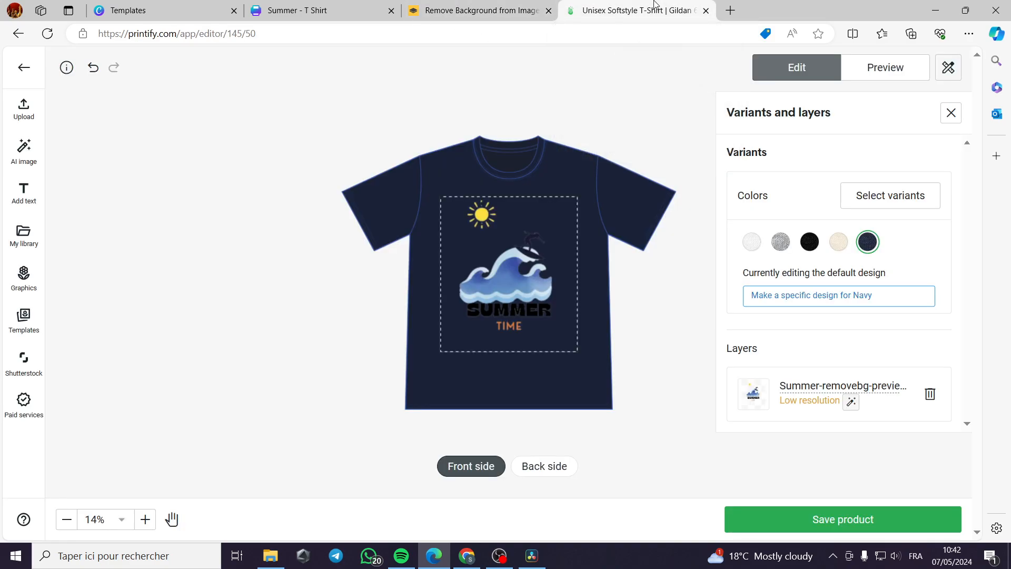
- Save the T-shirt product and choose the Front mockup as its title image
left_click(867, 518)
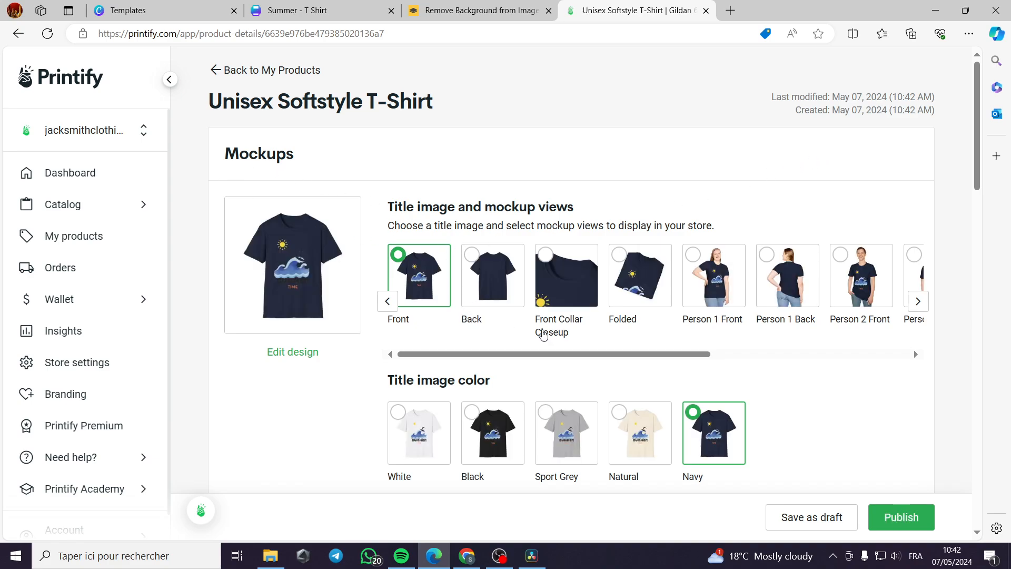
left_click(470, 254)
left_click(405, 250)
scroll(551, 251, "down", 10)
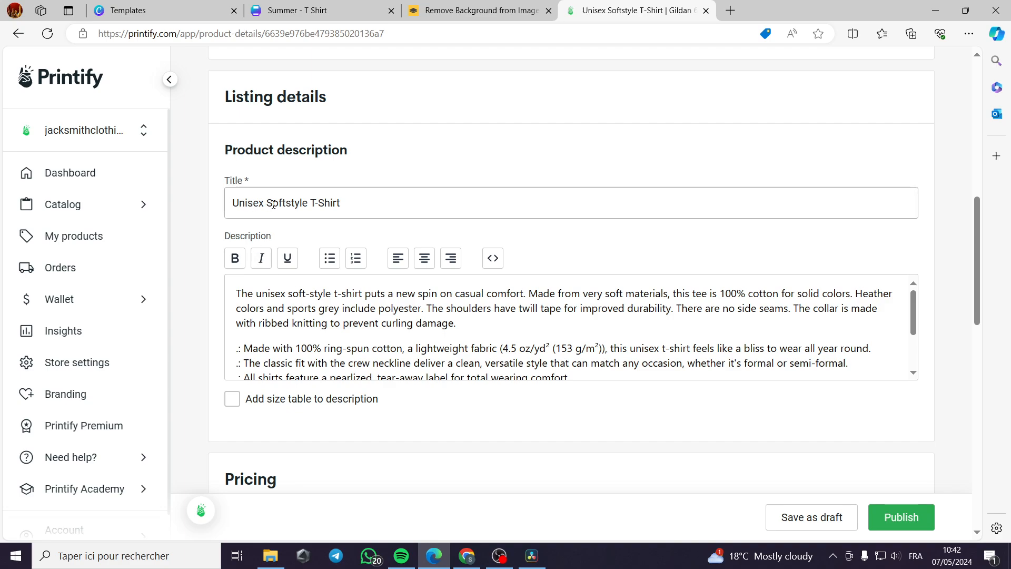
- Review the T-shirt listing's title, description, size pricing and publishing settings
left_click_drag(342, 203, 234, 203)
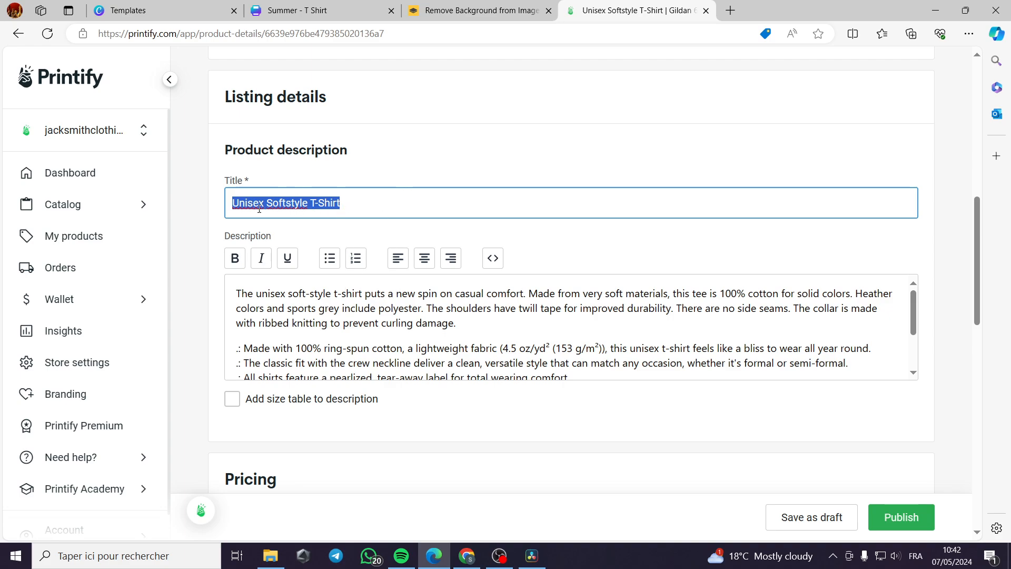
scroll(332, 246, "down", 1)
scroll(463, 283, "down", 3)
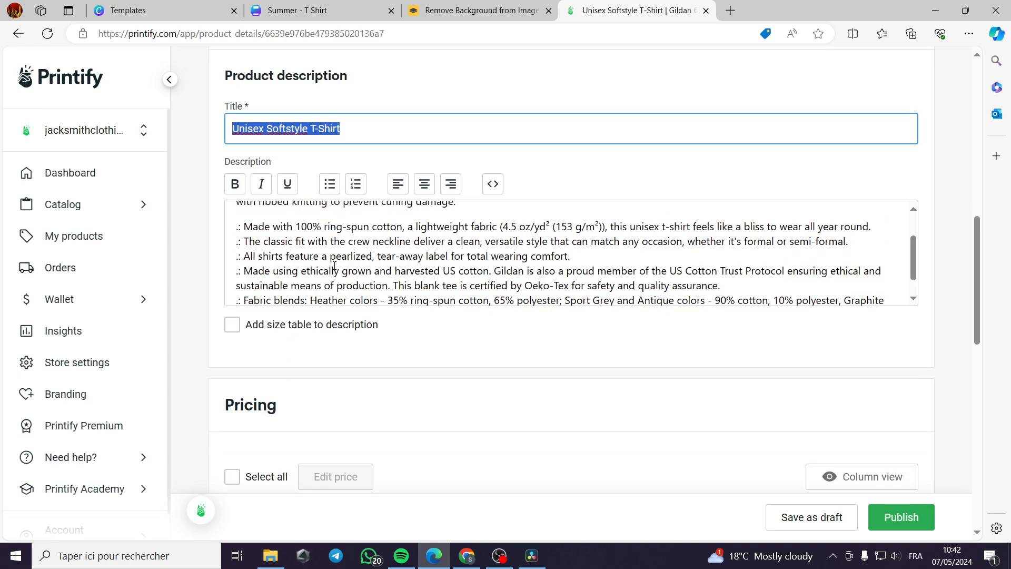
scroll(463, 283, "down", 4)
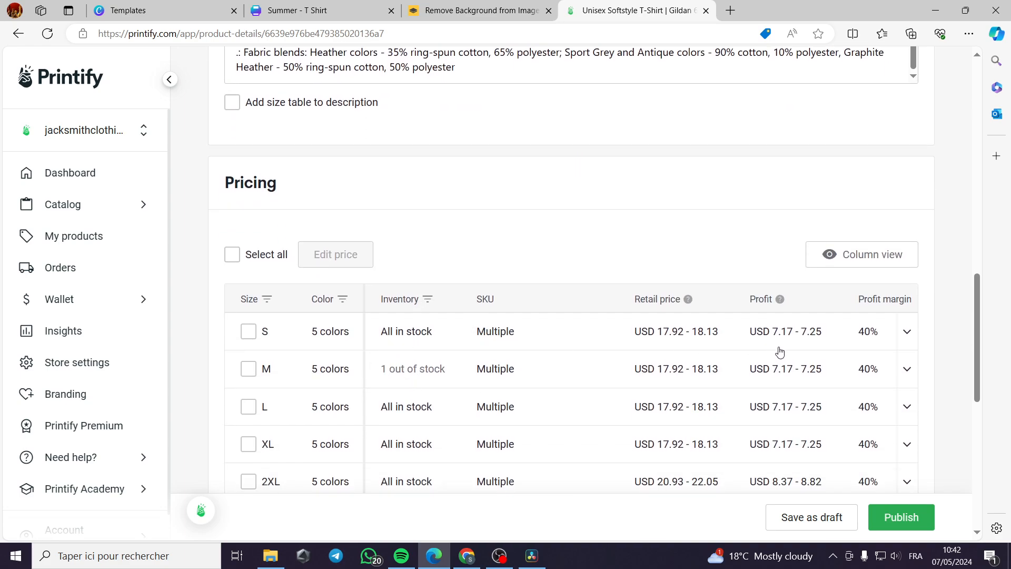
scroll(780, 351, "down", 3)
scroll(780, 351, "down", 4)
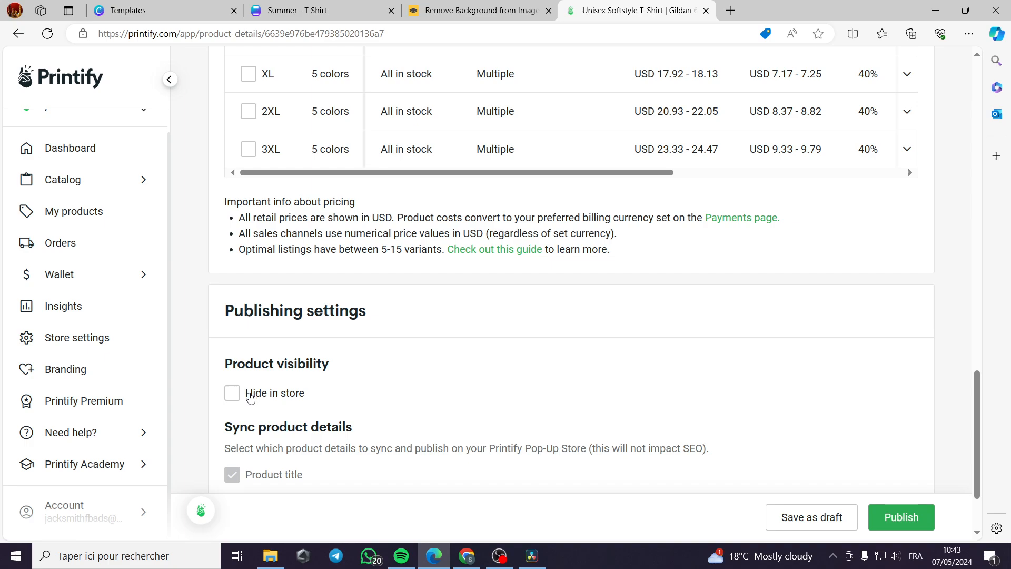
scroll(271, 473, "down", 2)
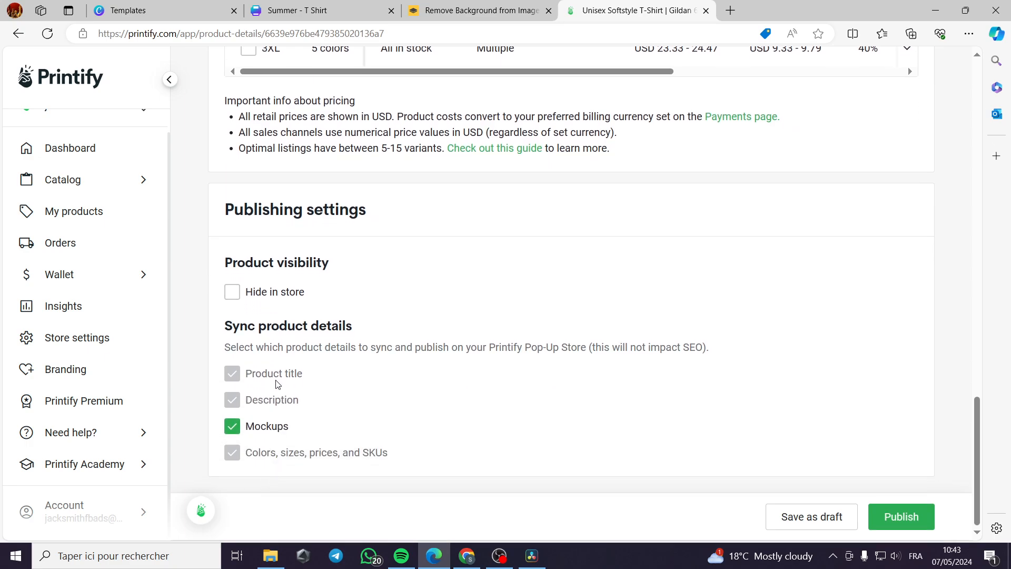
- Publish the T-shirt product and start a sample order for it
left_click(901, 515)
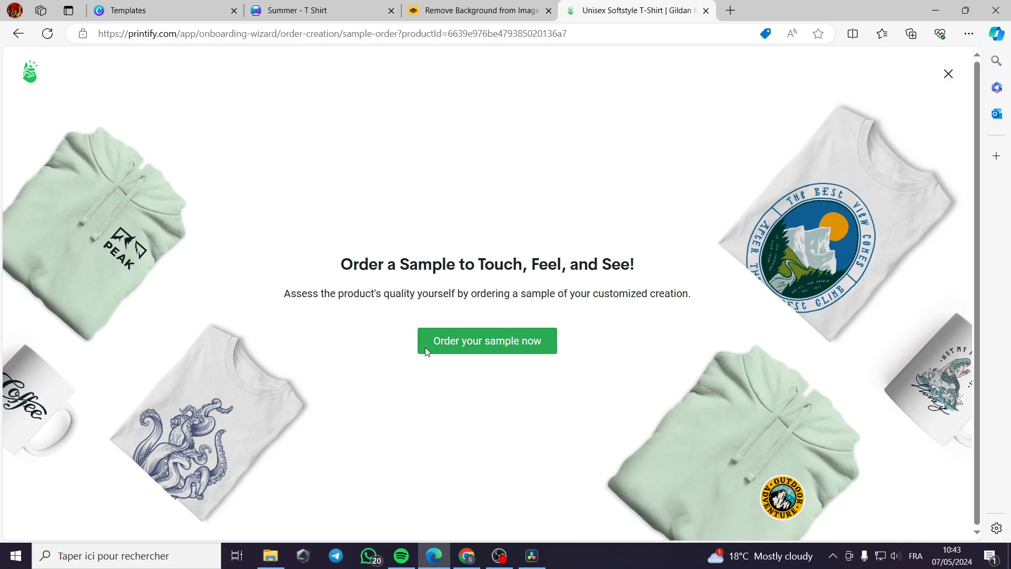
left_click(491, 350)
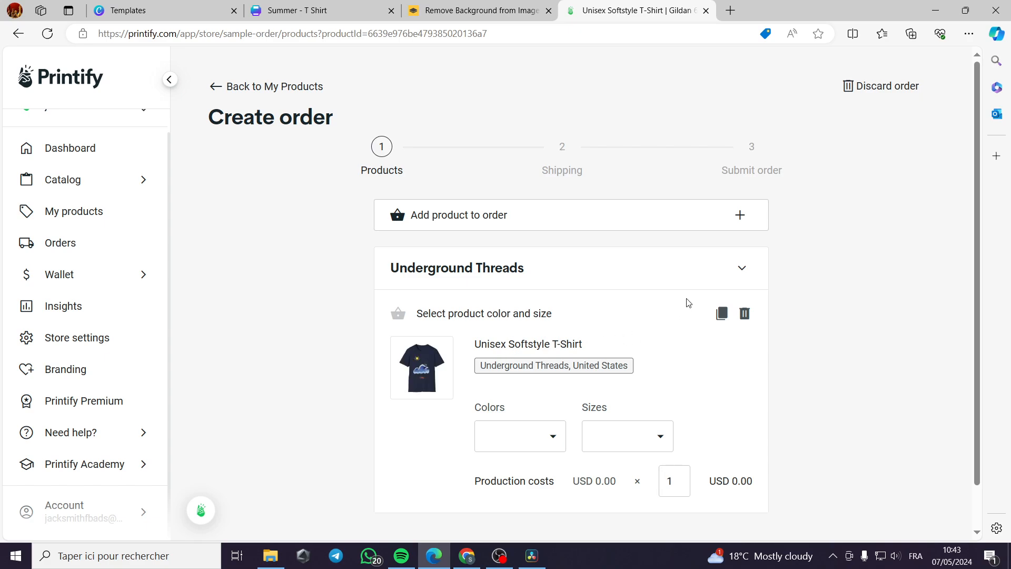